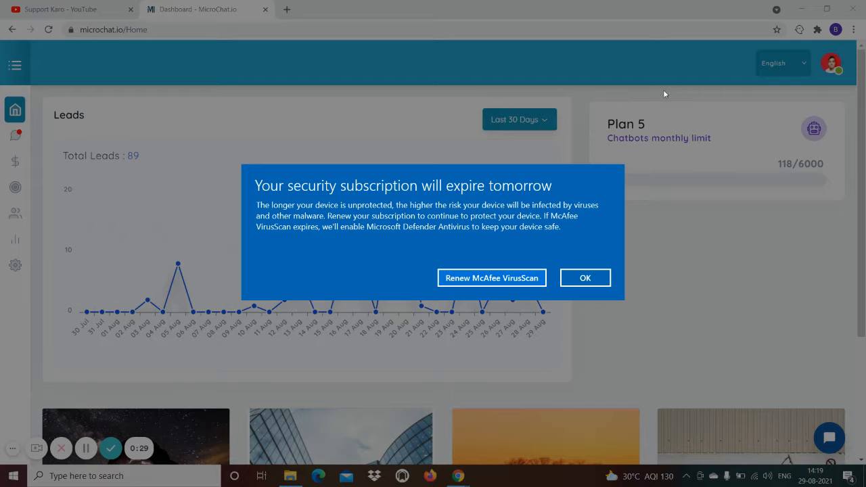
# Dismiss the McAfee subscription expiry pop-up to reveal the MicroChat.io dashboard
pyautogui.click(596, 283)
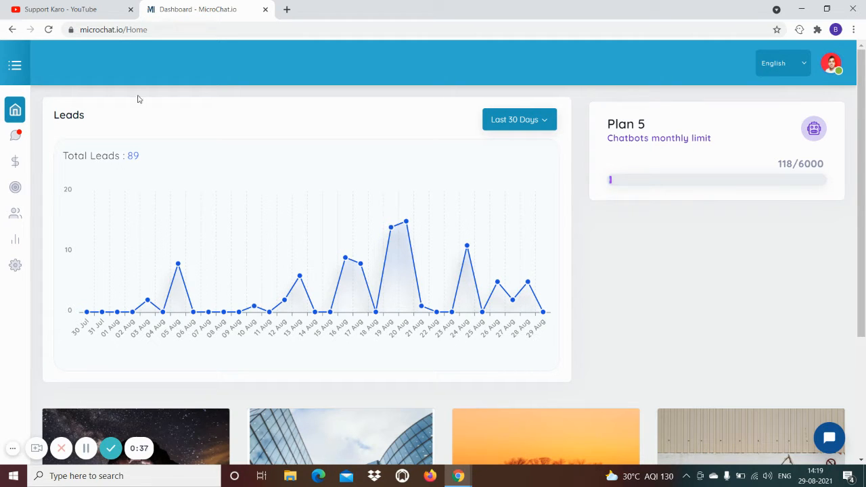
# Expand the sidebar and go to ChatBots to open the Bot Builder list
pyautogui.moveTo(124, 30); pyautogui.dragTo(61, 35)
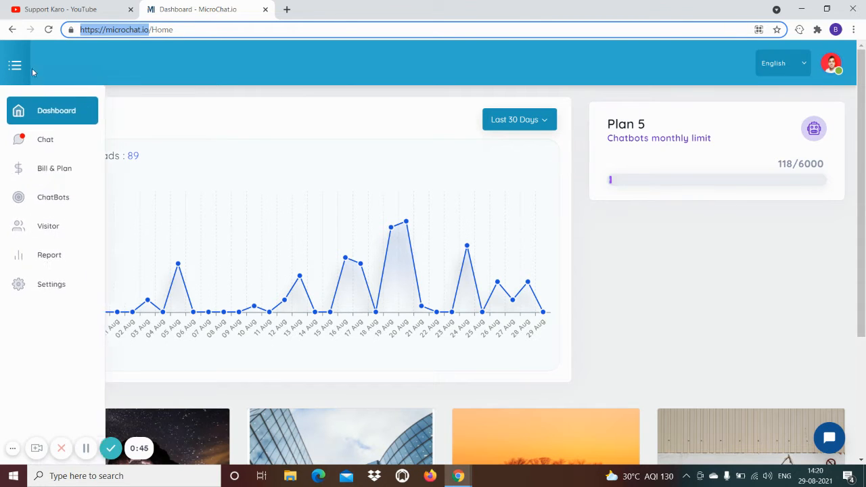
pyautogui.moveTo(62, 181)
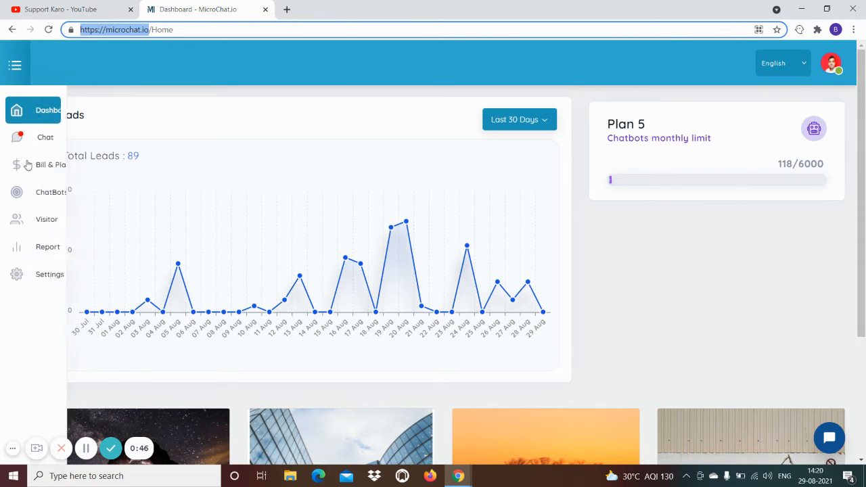
pyautogui.click(64, 205)
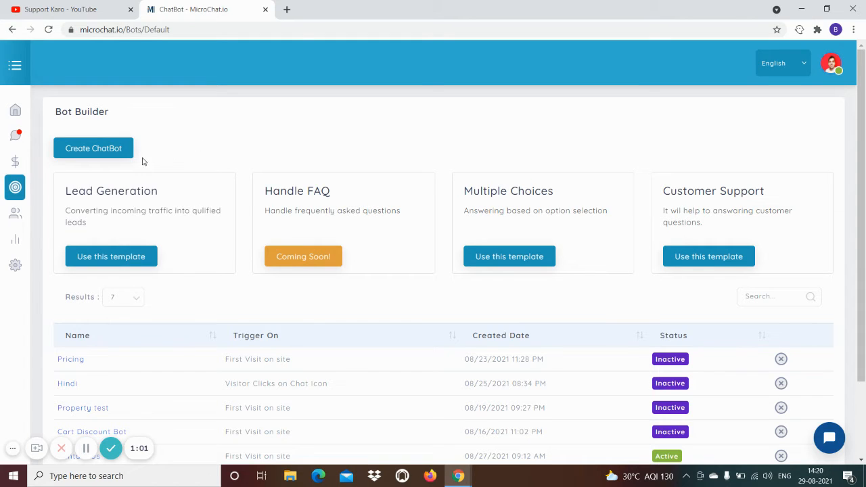
# Create a new chatbot and name it 'Contact Us Bot'
pyautogui.click(95, 150)
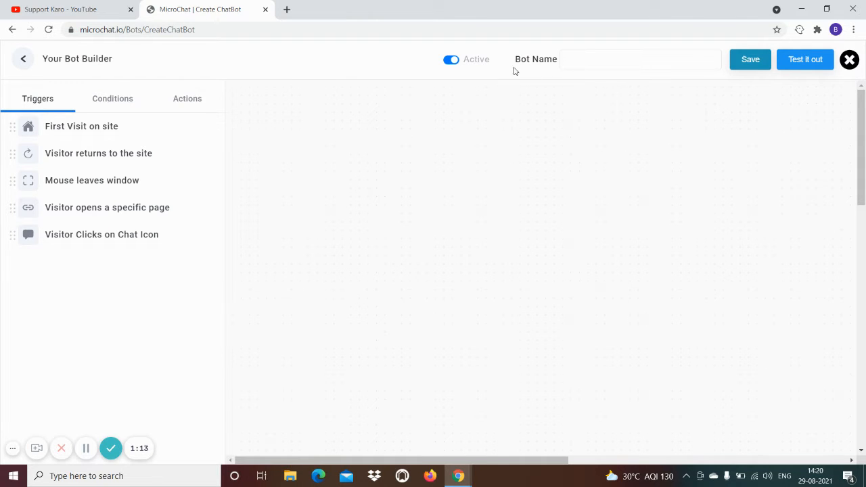
pyautogui.click(587, 60)
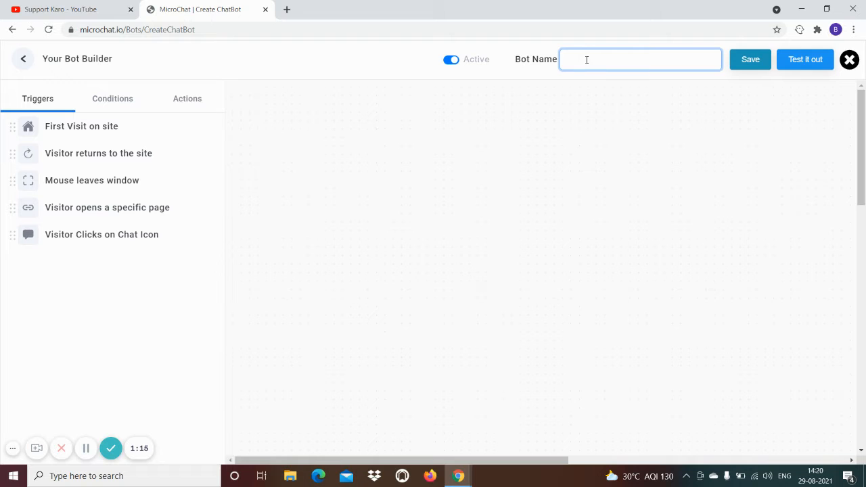
pyautogui.write('Contact Us Bit')
# Browse the Triggers, Conditions and Actions lists, ending on Triggers
pyautogui.click(113, 100)
pyautogui.click(186, 102)
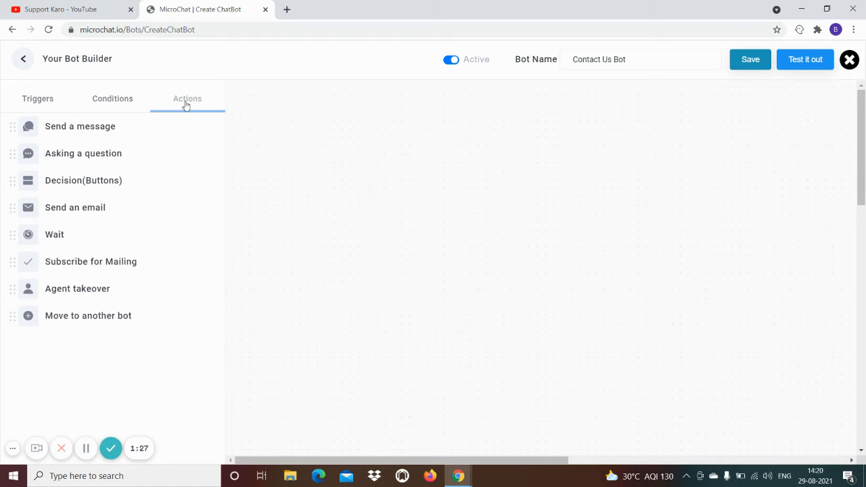
pyautogui.click(37, 102)
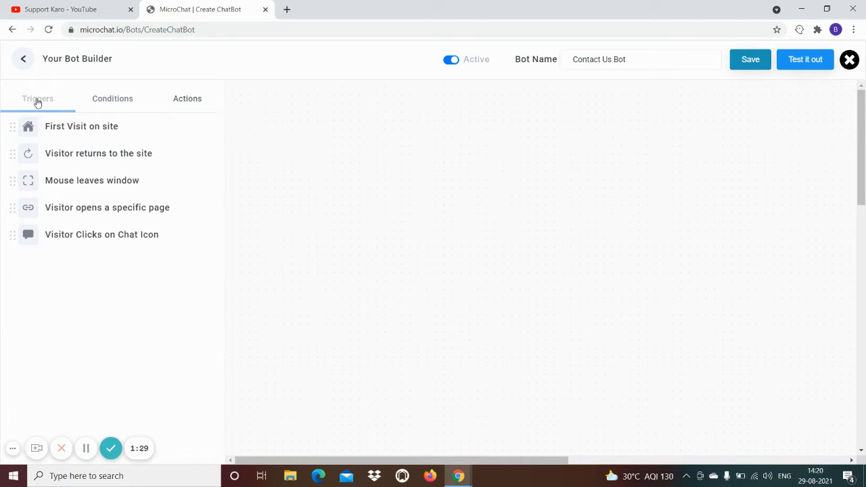
pyautogui.click(116, 100)
pyautogui.click(174, 101)
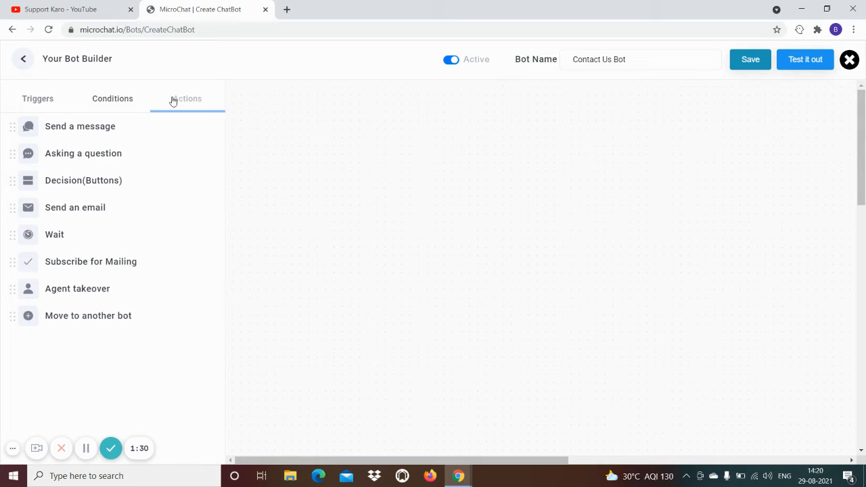
pyautogui.click(38, 99)
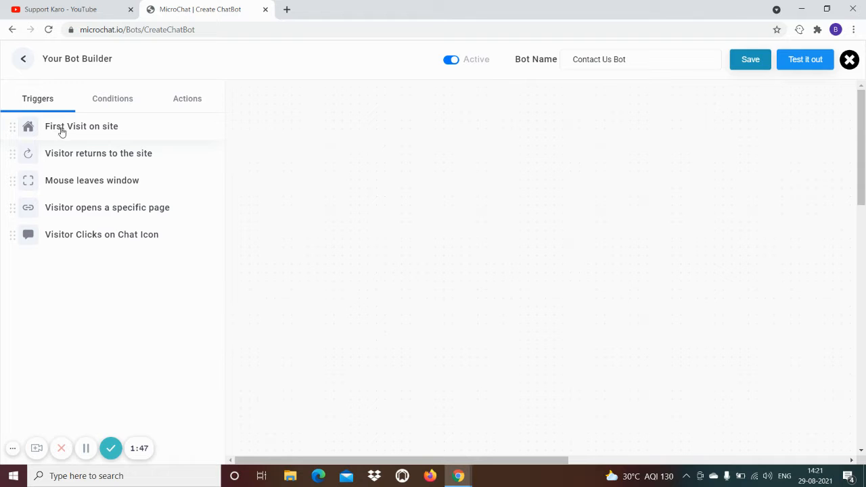
# Place a First Visit on site trigger and connect it to a Send a message step below
pyautogui.moveTo(59, 130); pyautogui.dragTo(459, 122)
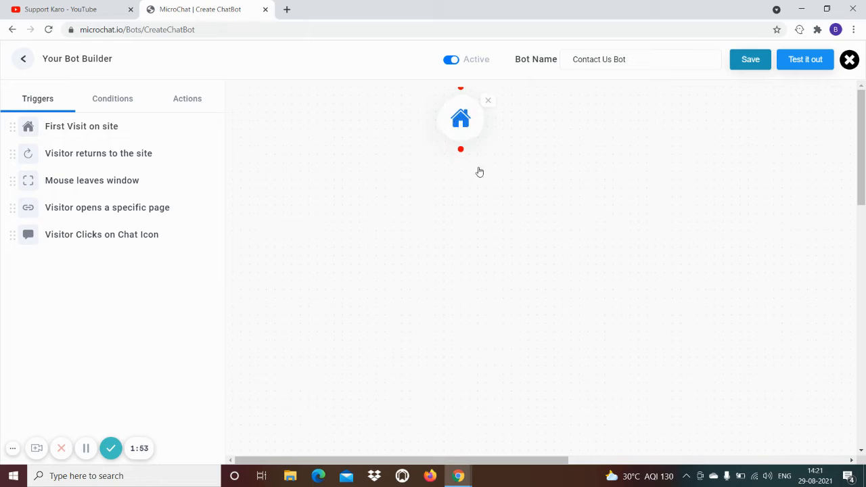
pyautogui.click(462, 120)
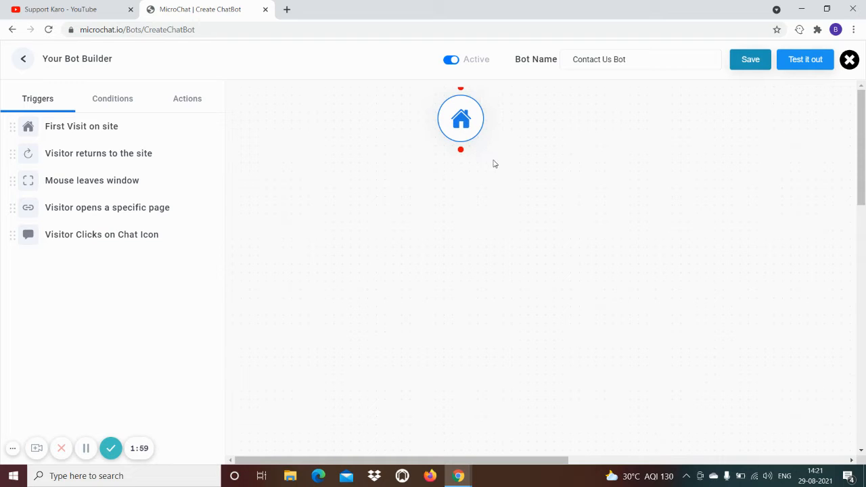
pyautogui.click(195, 107)
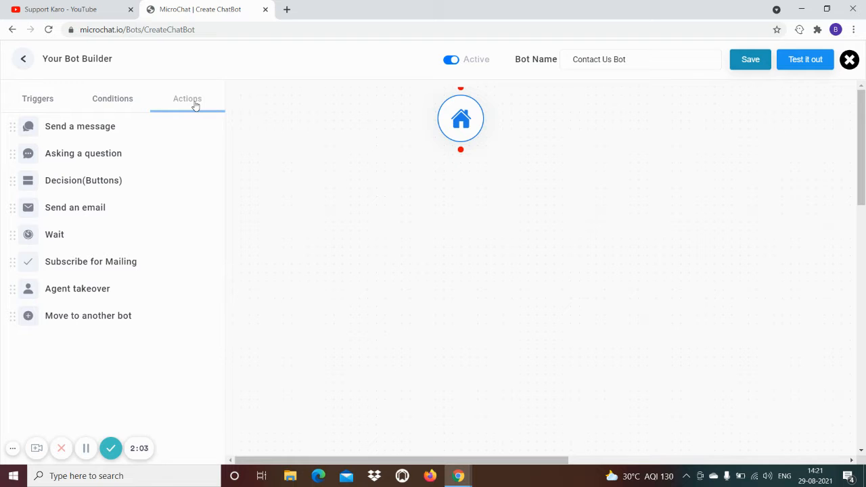
pyautogui.moveTo(67, 131); pyautogui.dragTo(464, 198)
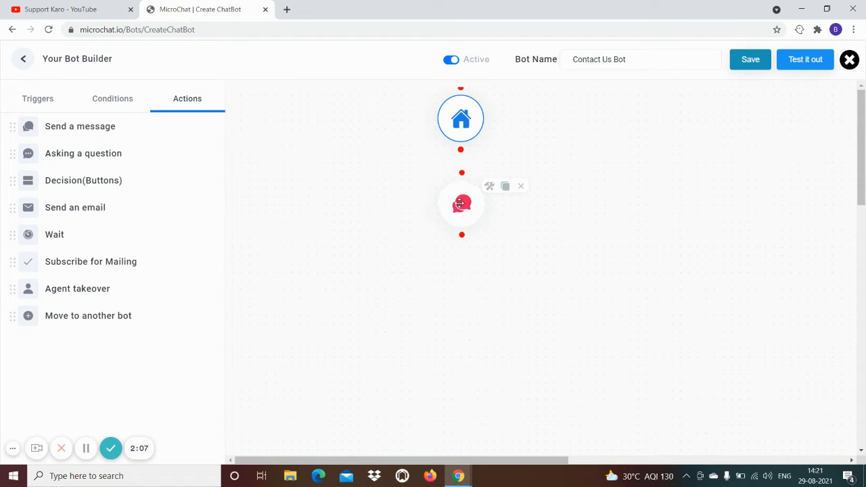
pyautogui.moveTo(461, 150); pyautogui.dragTo(462, 172)
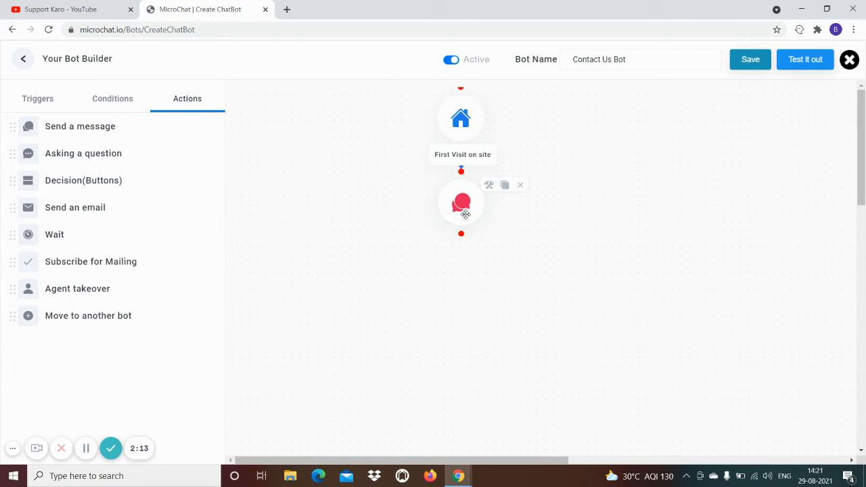
# Set the first message to 'Hello. Welcome to our Website' and move it up-left of the trigger
pyautogui.click(465, 214)
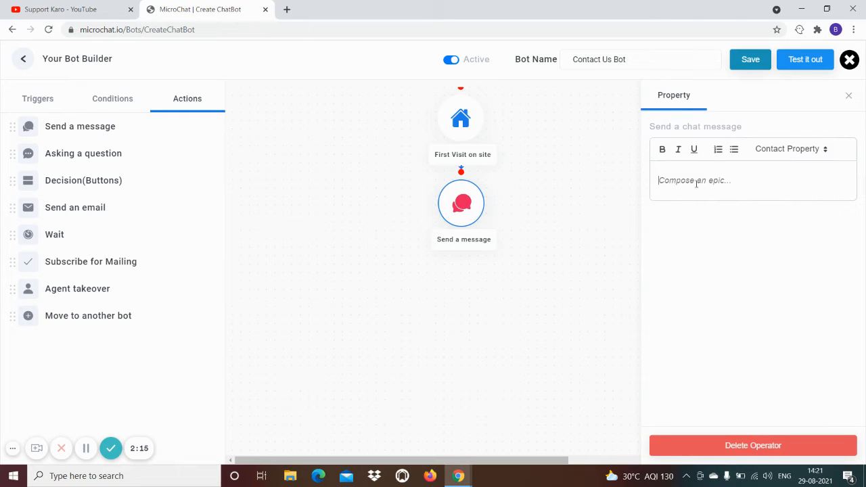
pyautogui.write('Hello. Welcome to our Website')
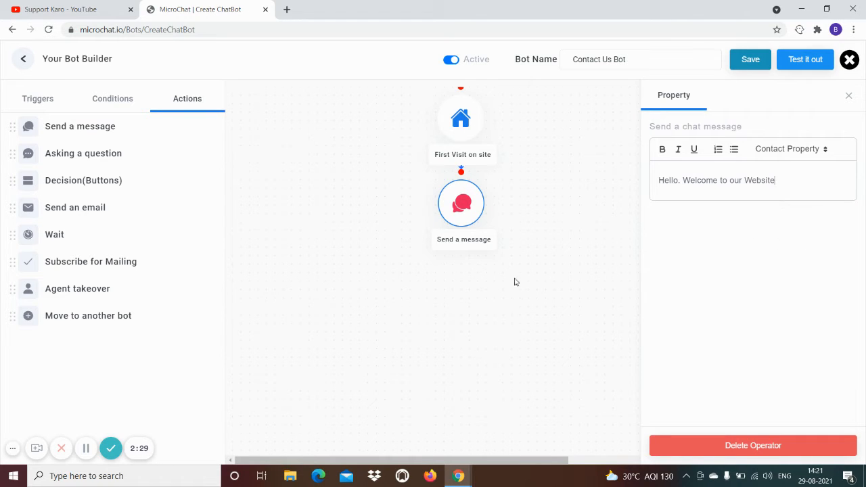
pyautogui.click(533, 291)
pyautogui.moveTo(461, 204); pyautogui.dragTo(360, 163)
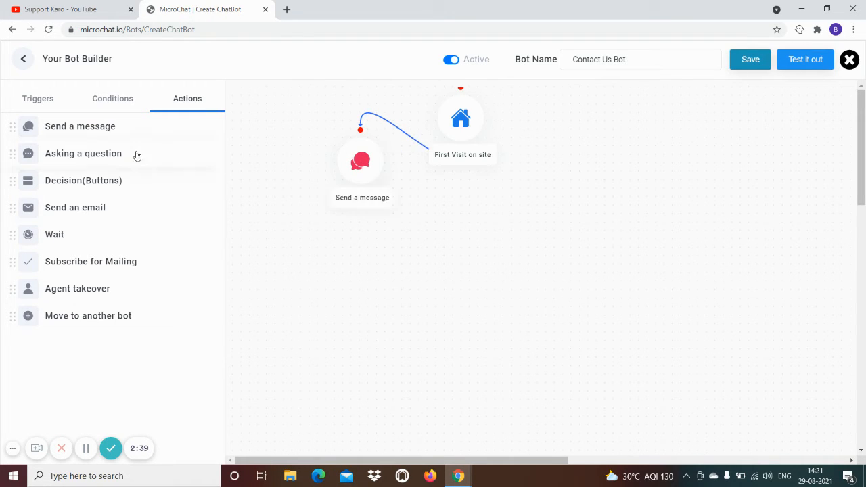
pyautogui.moveTo(366, 158)
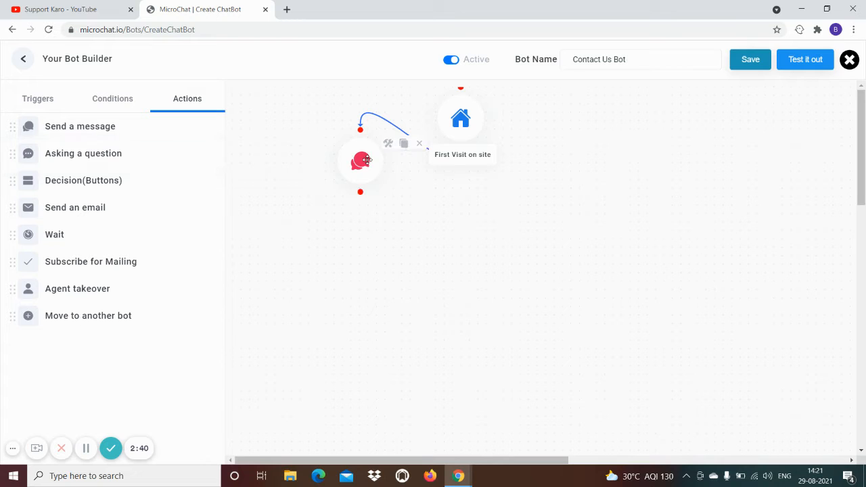
# Duplicate the welcome message, link it after the first, and change its text to 'I'm ContactBot :)'
pyautogui.click(404, 146)
pyautogui.moveTo(417, 195); pyautogui.dragTo(453, 237)
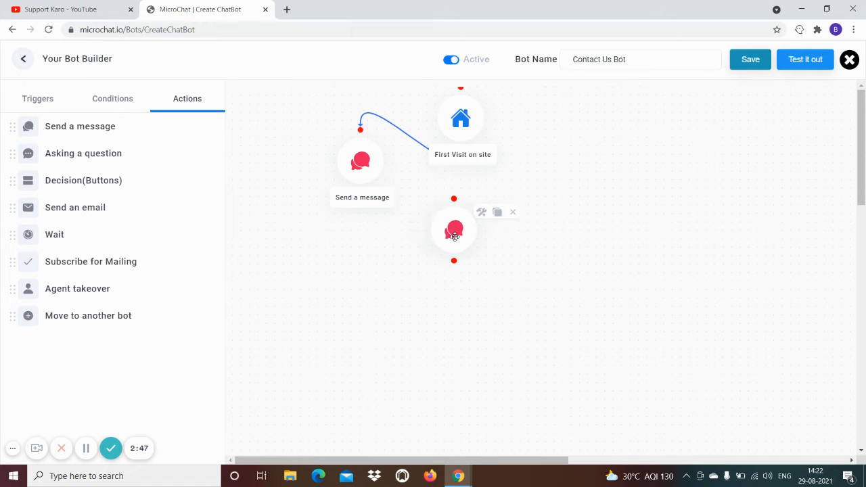
pyautogui.moveTo(362, 194); pyautogui.dragTo(454, 199)
pyautogui.click(453, 242)
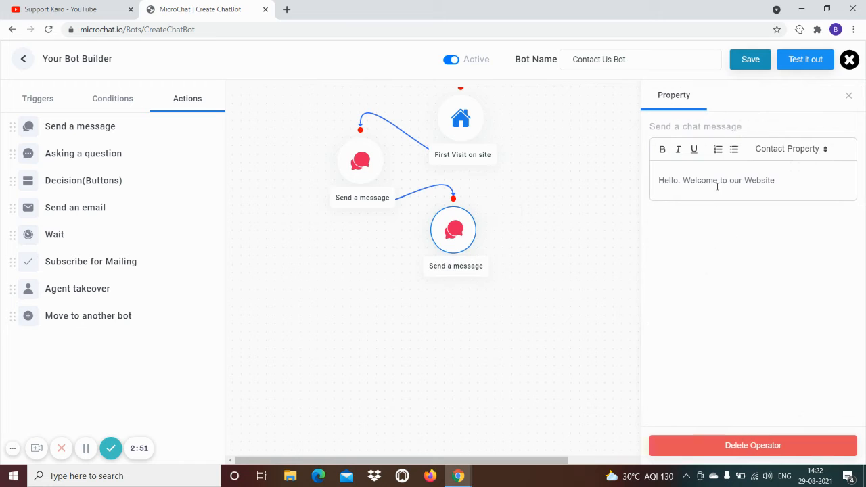
pyautogui.moveTo(787, 184); pyautogui.dragTo(635, 188)
pyautogui.press('BackSpace')
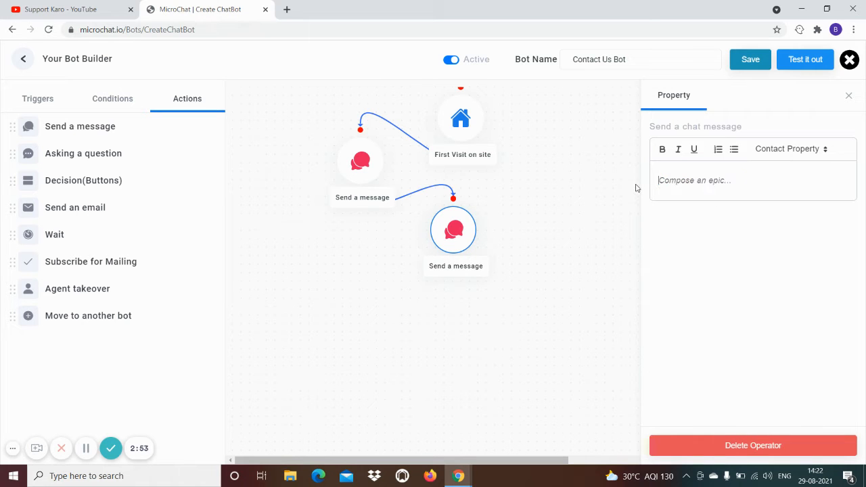
pyautogui.write("I'm ContactBot :)")
pyautogui.moveTo(455, 233)
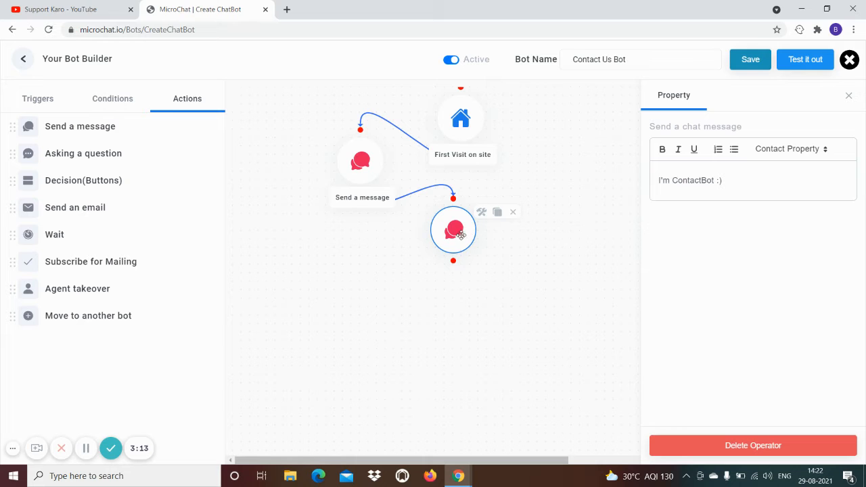
# Add a third message copy below the second, rearrange both and link them
pyautogui.click(505, 217)
pyautogui.moveTo(515, 261); pyautogui.dragTo(461, 323)
pyautogui.moveTo(453, 230); pyautogui.dragTo(559, 192)
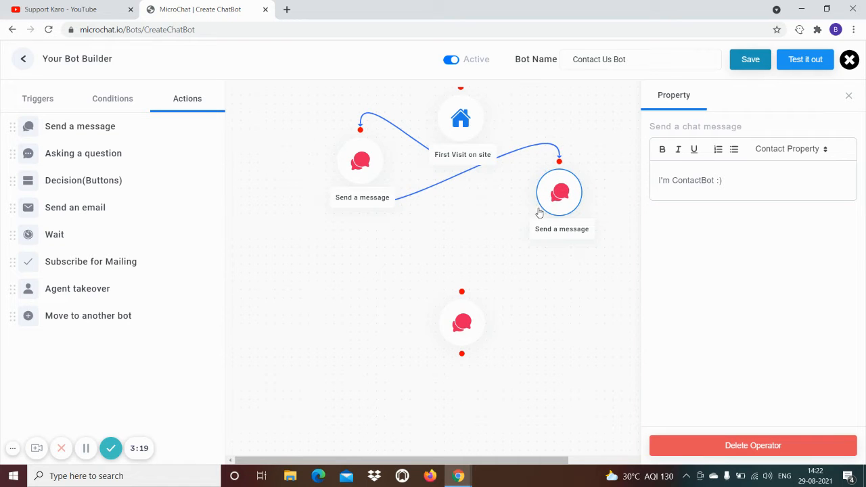
pyautogui.moveTo(457, 325); pyautogui.dragTo(458, 262)
pyautogui.moveTo(559, 224); pyautogui.dragTo(461, 228)
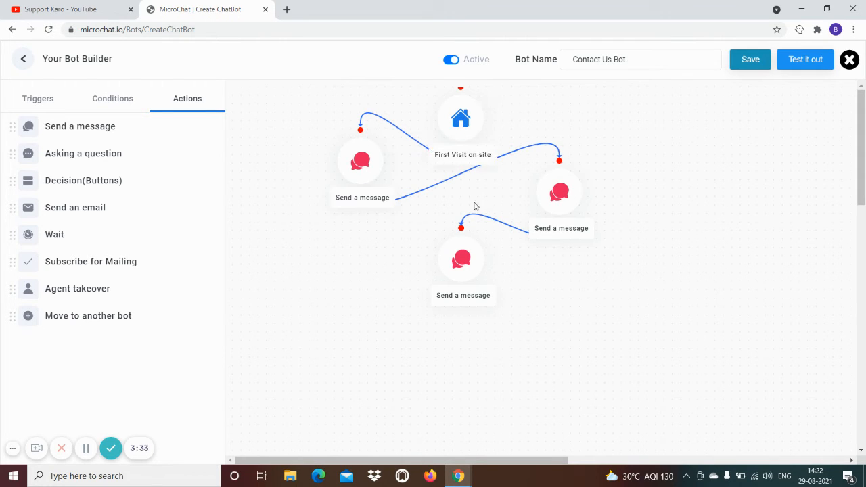
pyautogui.moveTo(550, 197)
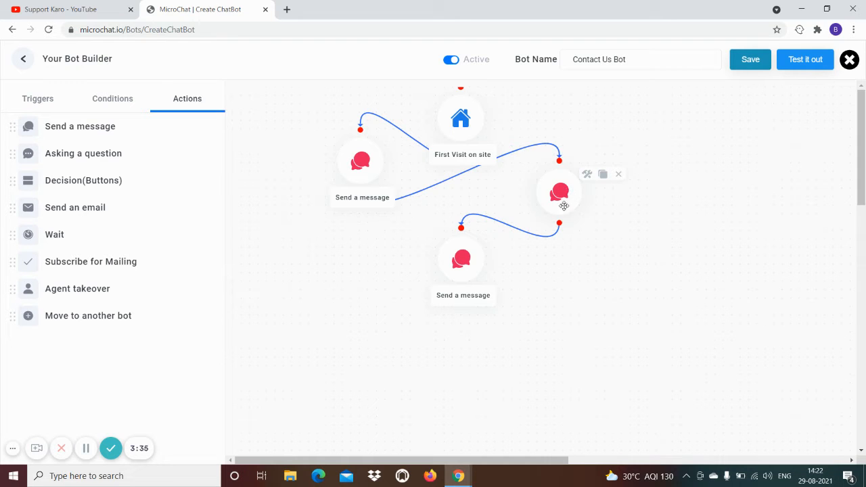
# Change the third message to 'And I'm here to help you find what you need'
pyautogui.click(463, 259)
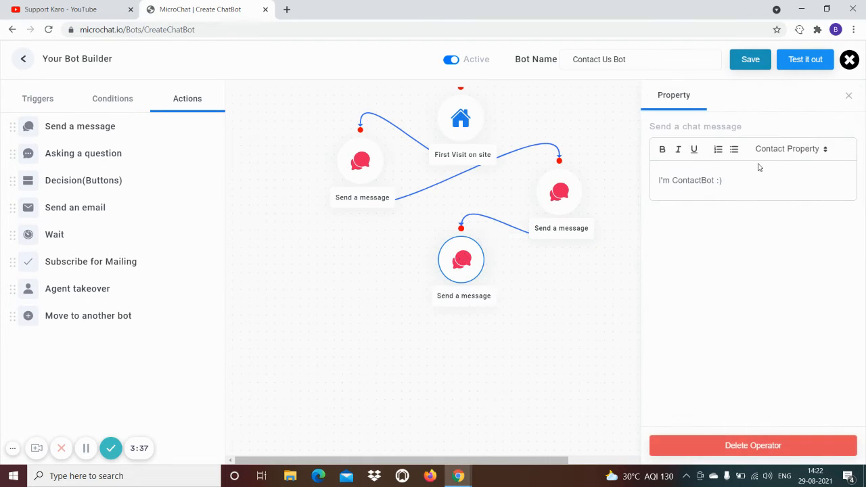
pyautogui.press('BackSpace')
pyautogui.write("And I'm here to help you f")
pyautogui.write('ind')
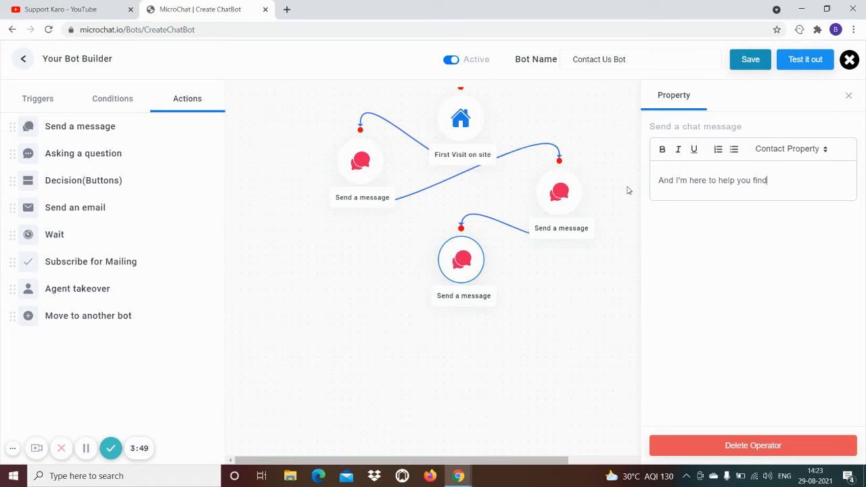
pyautogui.write(' what you need')
pyautogui.click(549, 309)
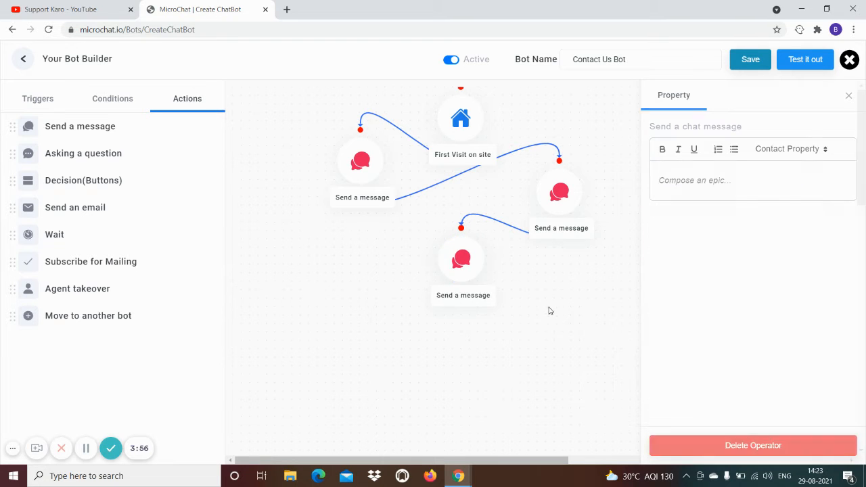
pyautogui.click(468, 268)
# Add and link a fourth message copy, then delete that bottom message step
pyautogui.click(506, 242)
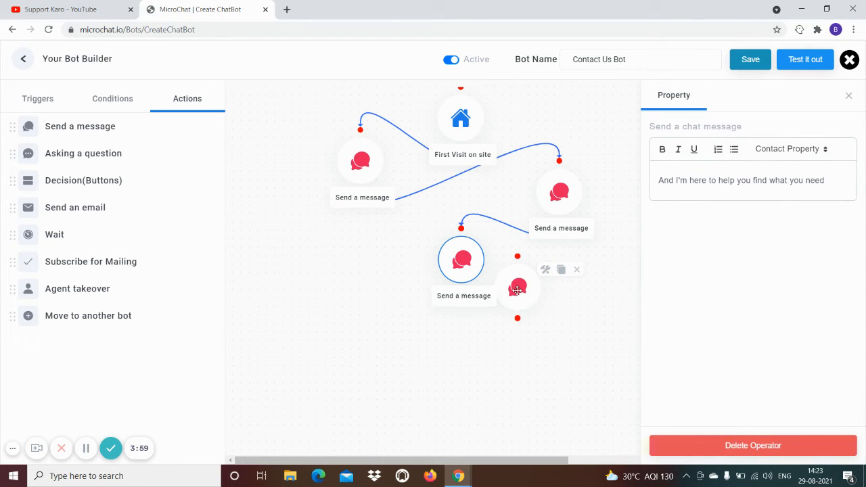
pyautogui.moveTo(502, 282); pyautogui.dragTo(325, 332)
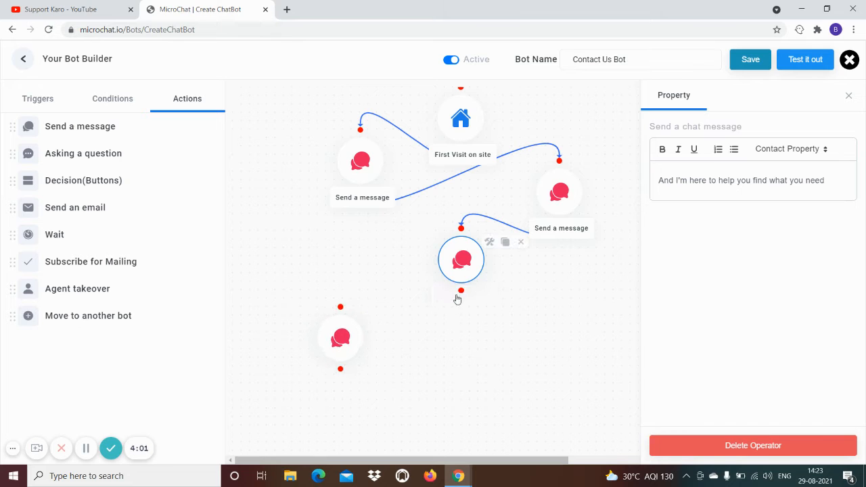
pyautogui.moveTo(461, 293); pyautogui.dragTo(342, 308)
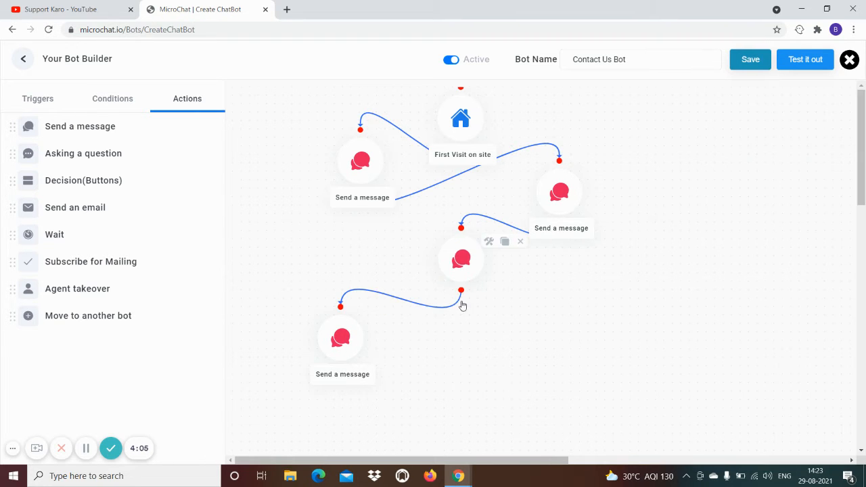
pyautogui.click(339, 336)
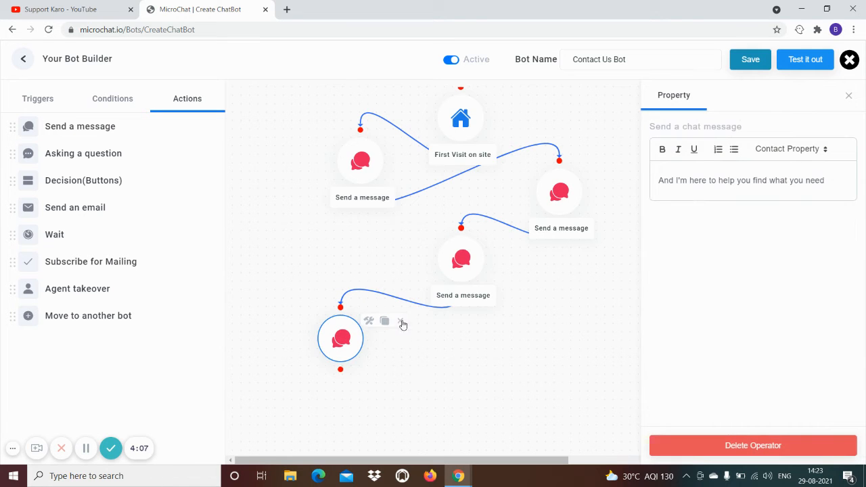
pyautogui.click(400, 323)
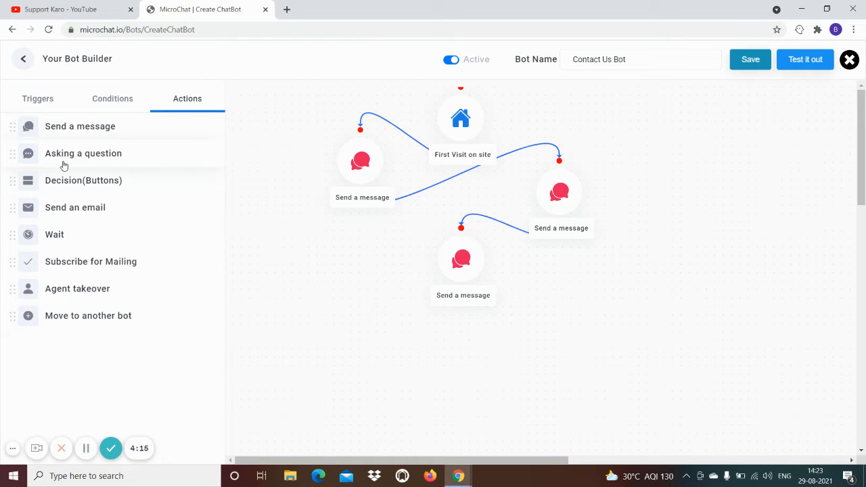
pyautogui.moveTo(67, 162); pyautogui.dragTo(352, 319)
pyautogui.click(351, 319)
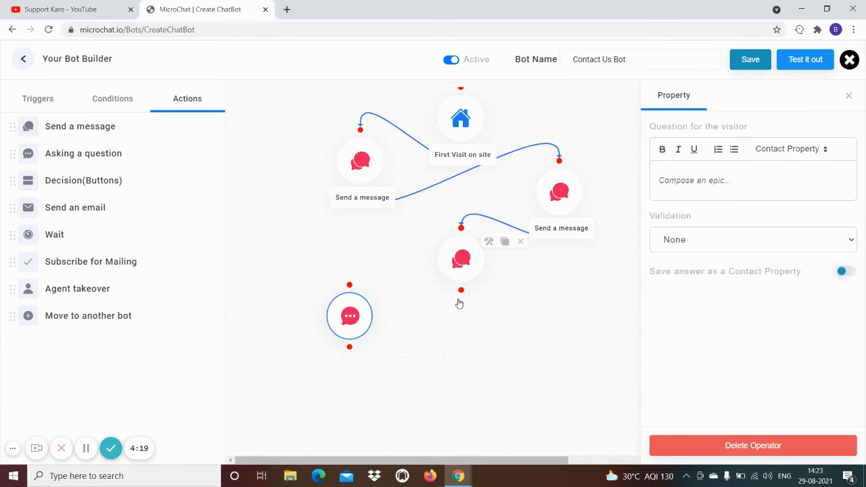
pyautogui.moveTo(462, 293); pyautogui.dragTo(350, 285)
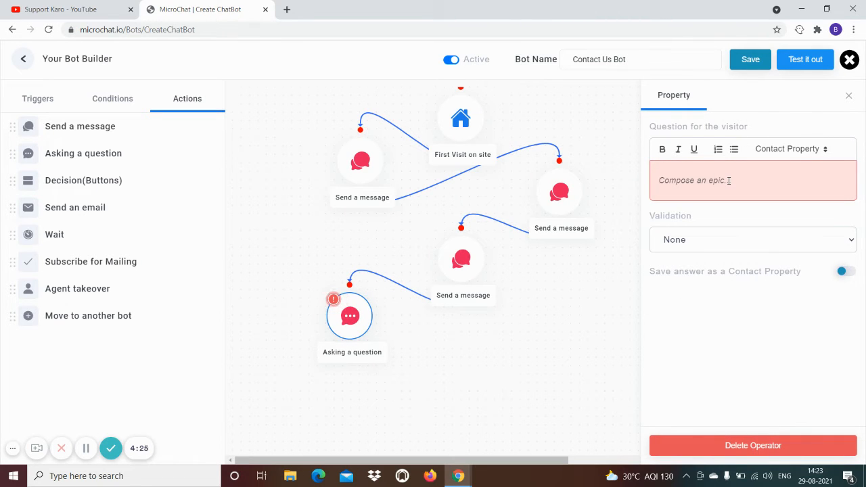
pyautogui.write('Do you have a')
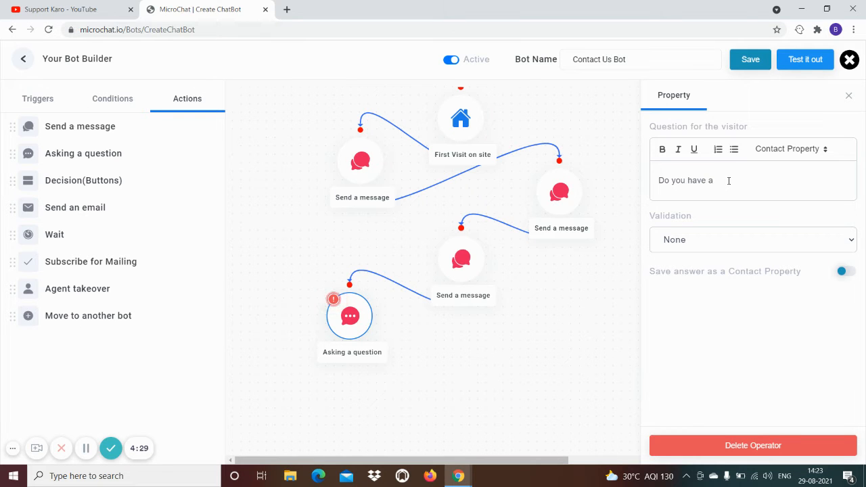
pyautogui.write(' quest')
pyautogui.write('ion ')
pyautogui.write('ypu')
pyautogui.write(' w')
pyautogui.write('ould like me to forw')
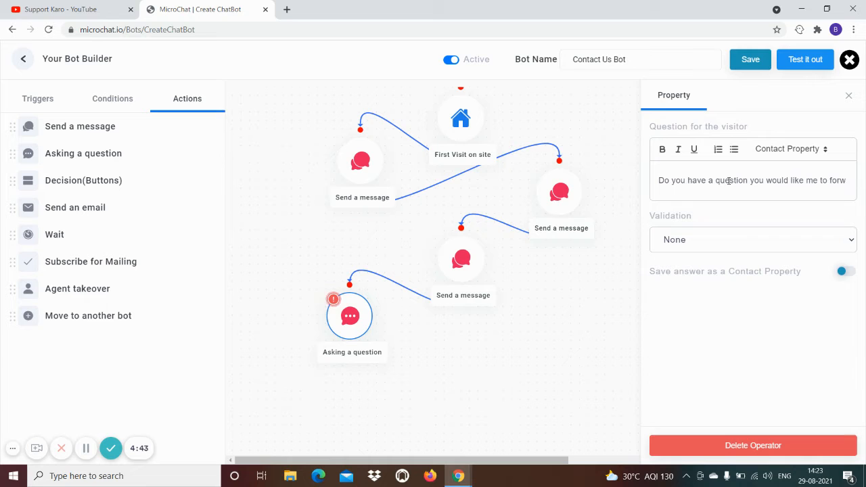
pyautogui.write('ard')
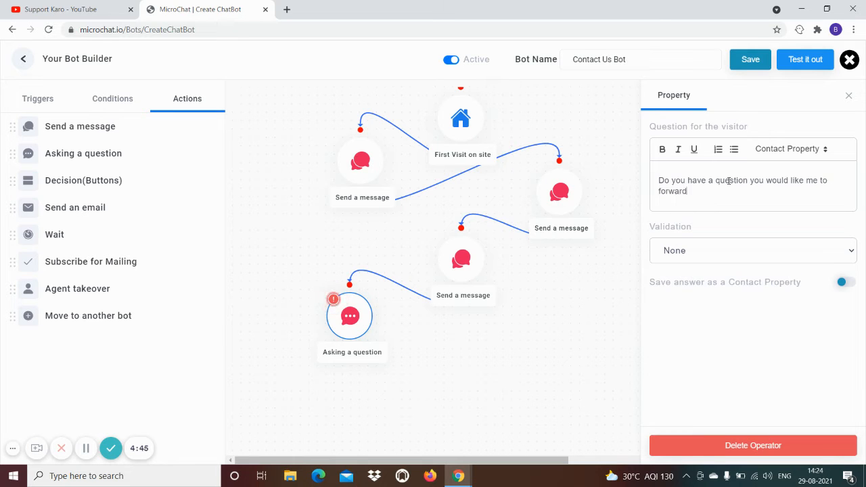
pyautogui.write(' to one of our experts?')
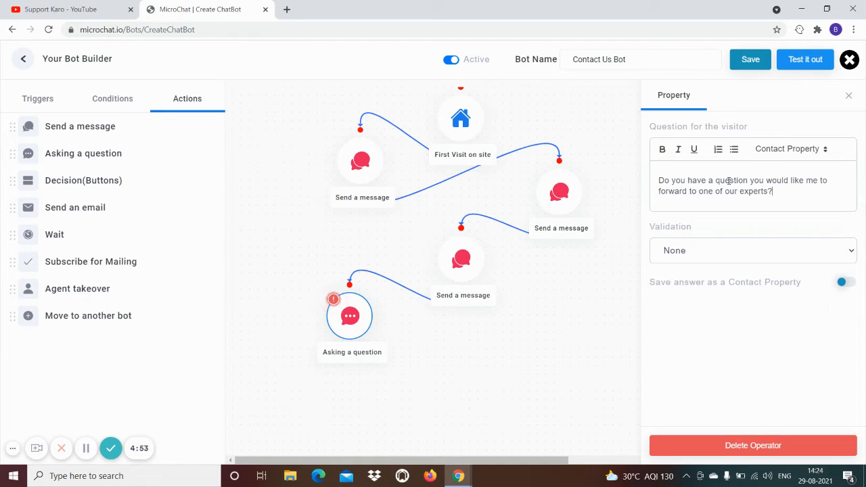
pyautogui.click(705, 250)
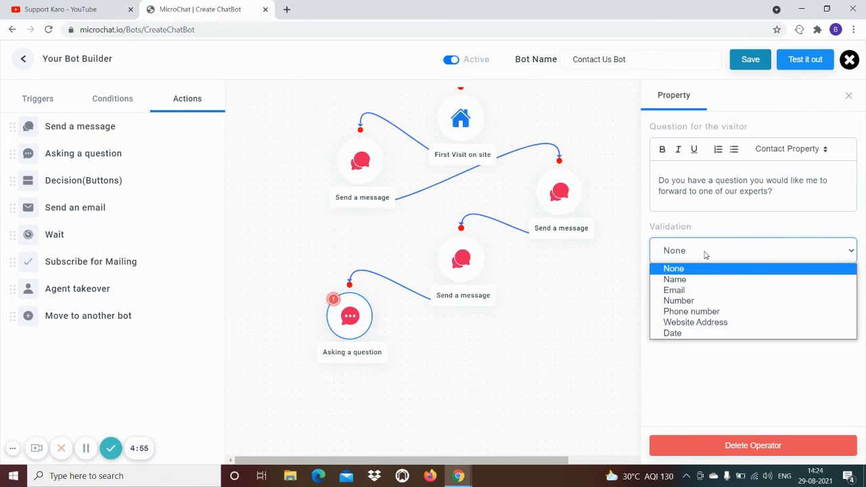
pyautogui.click(706, 251)
pyautogui.click(705, 250)
pyautogui.moveTo(777, 195); pyautogui.dragTo(621, 184)
pyautogui.hotkey('ctrl', 'c')
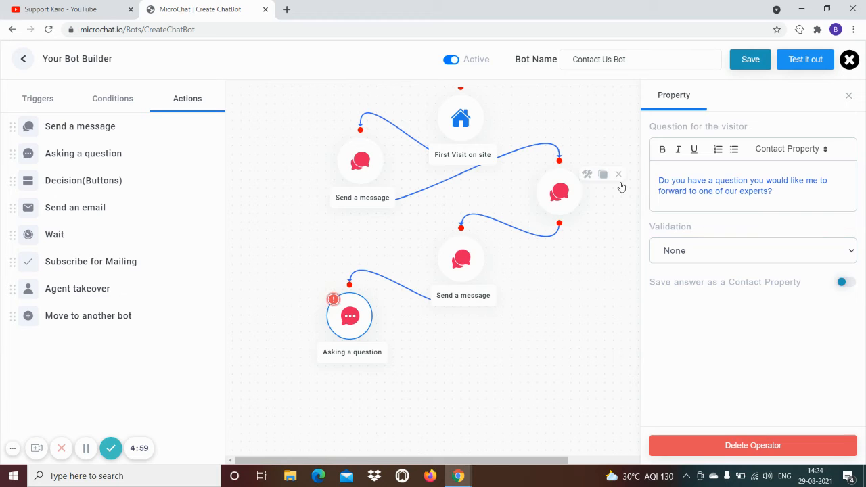
pyautogui.press('BackSpace')
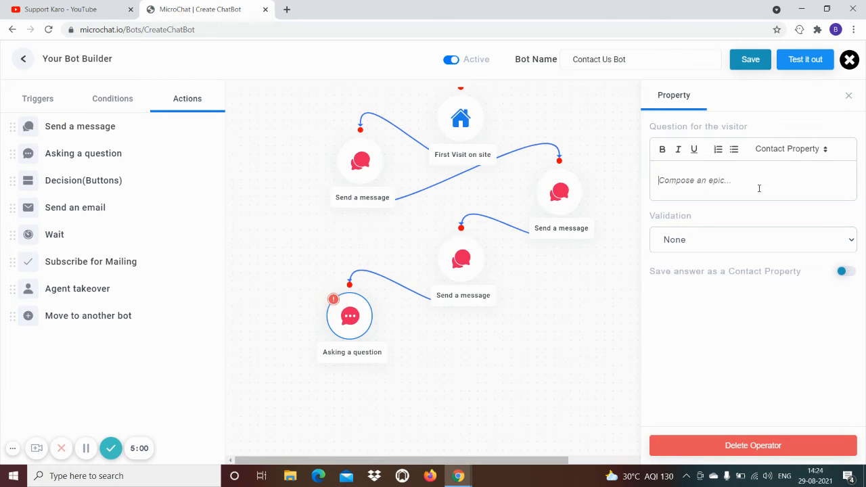
pyautogui.click(851, 98)
pyautogui.moveTo(392, 298)
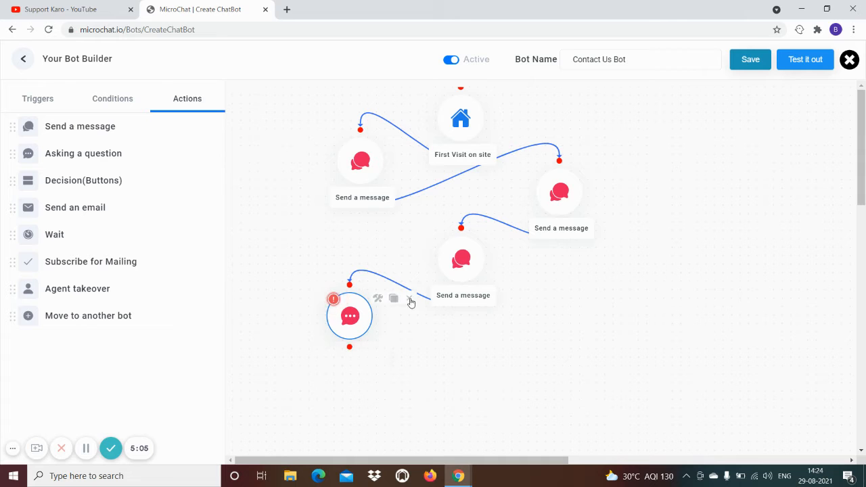
pyautogui.click(410, 300)
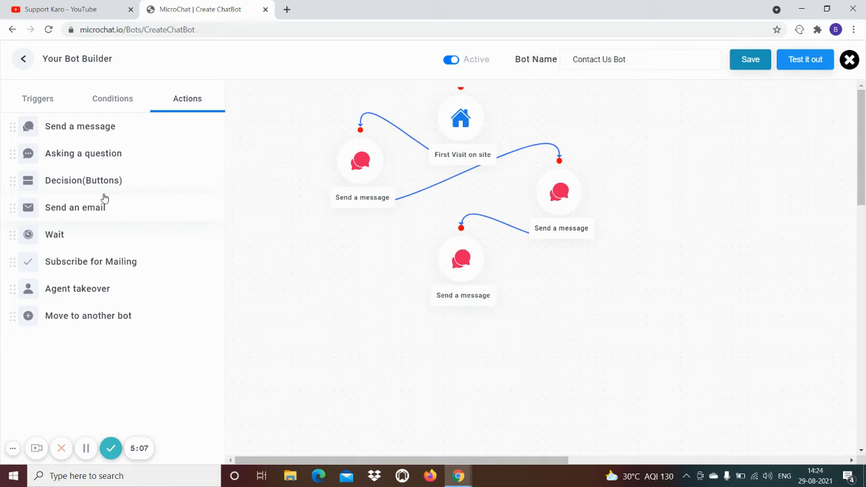
# Add a Decision (Buttons) step after the last message and paste in the expert-forwarding question
pyautogui.moveTo(65, 183); pyautogui.dragTo(355, 312)
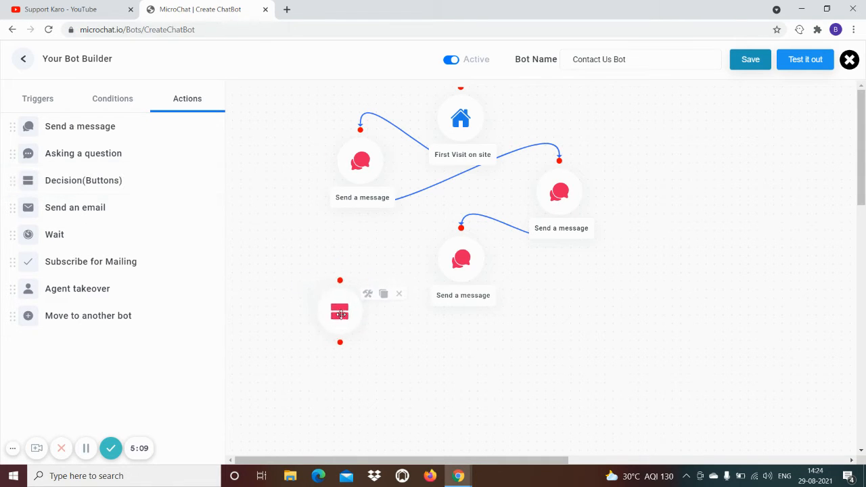
pyautogui.moveTo(462, 293); pyautogui.dragTo(355, 286)
pyautogui.click(354, 315)
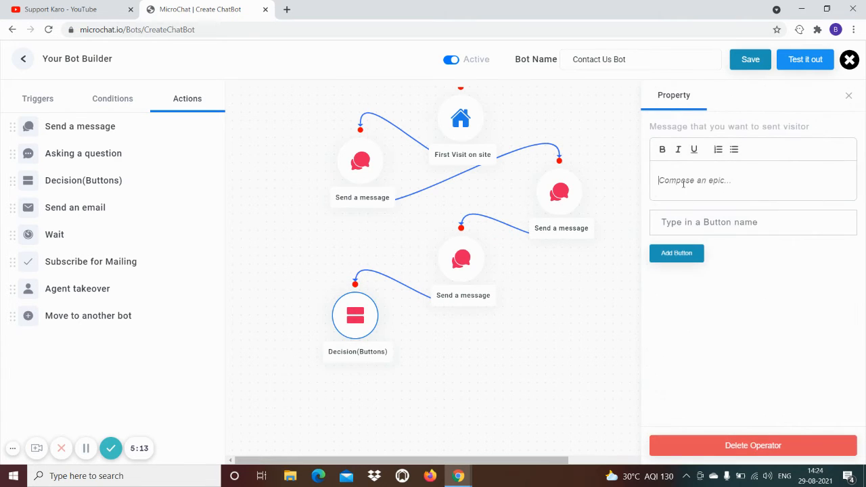
pyautogui.hotkey('ctrl', 'v')
# Give the decision step two answer buttons, Yes and No
pyautogui.click(696, 232)
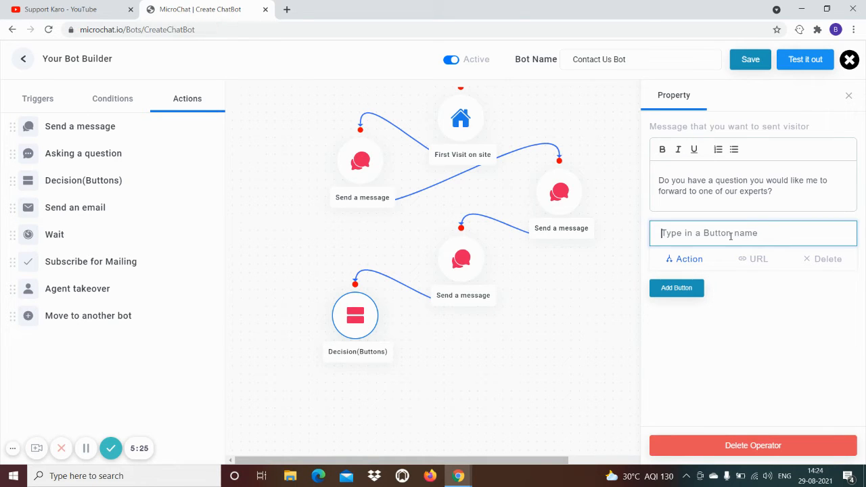
pyautogui.write('Yes')
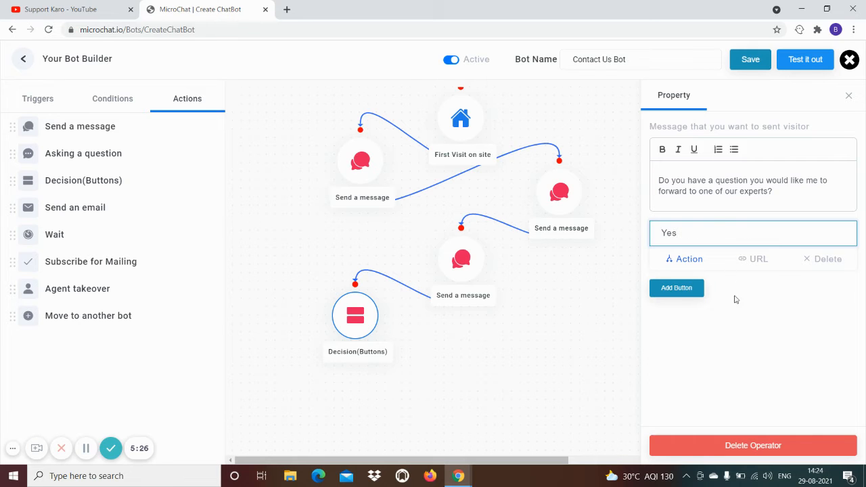
pyautogui.click(683, 289)
pyautogui.write('No')
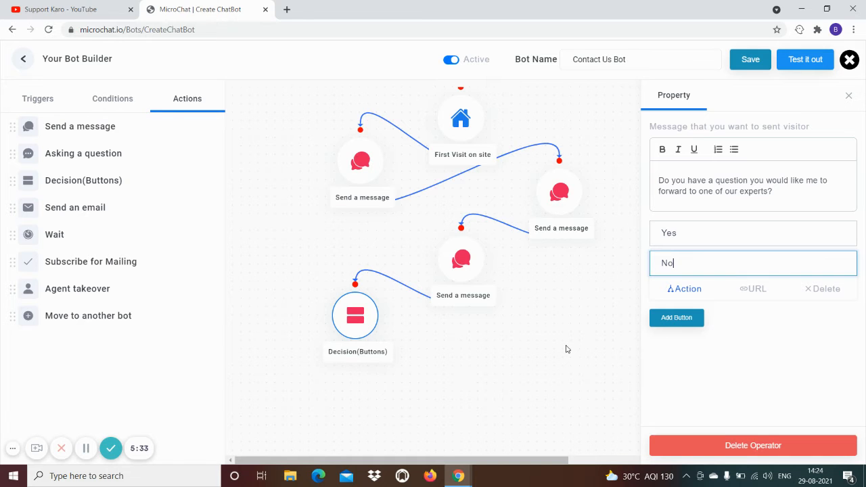
pyautogui.click(502, 356)
pyautogui.scroll(-1, 491, 359)
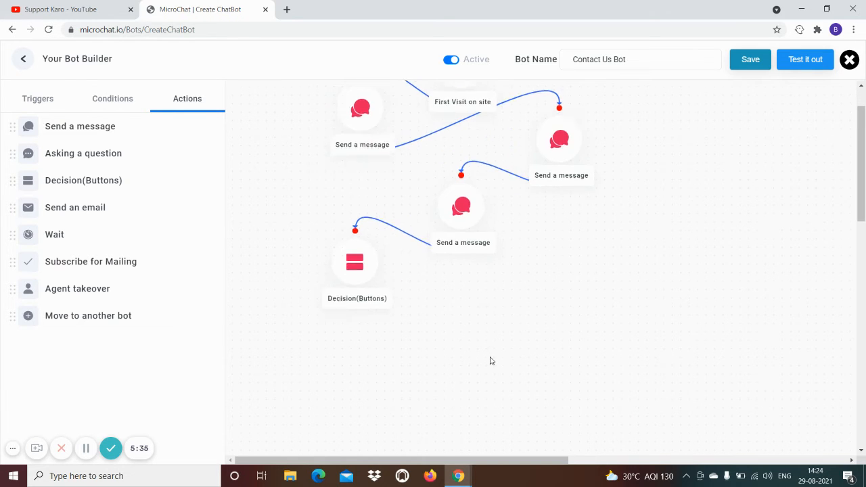
pyautogui.click(354, 258)
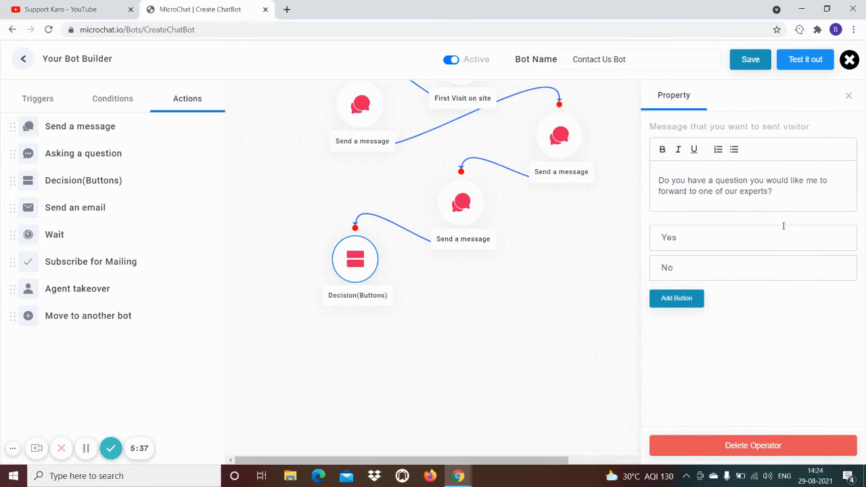
# Add two If Condition steps under the decision, link both to it and arrange them side by side
pyautogui.click(117, 100)
pyautogui.moveTo(68, 130); pyautogui.dragTo(310, 326)
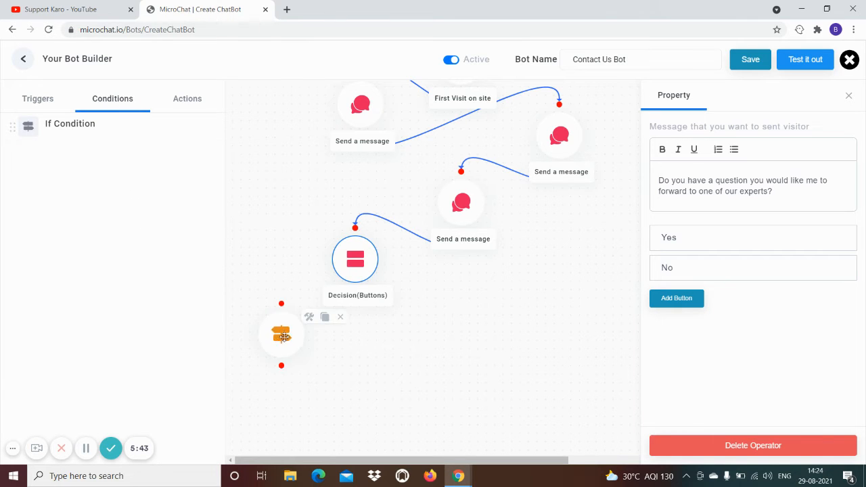
pyautogui.click(309, 319)
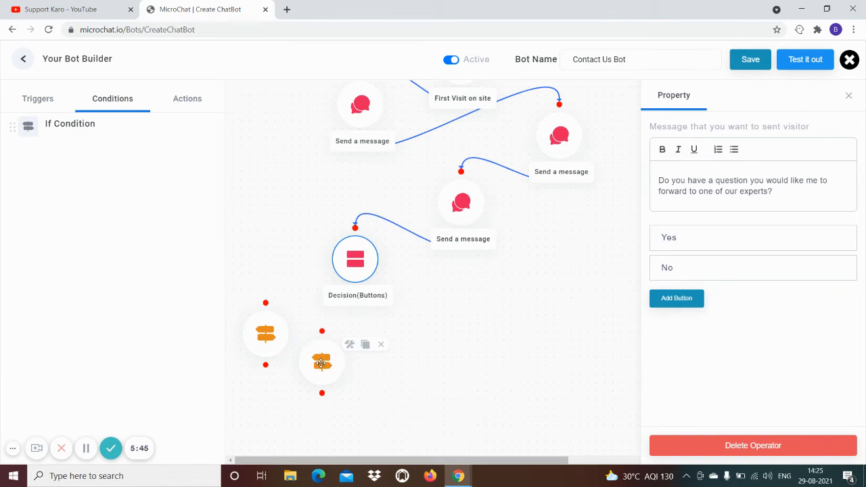
pyautogui.moveTo(320, 364); pyautogui.dragTo(417, 349)
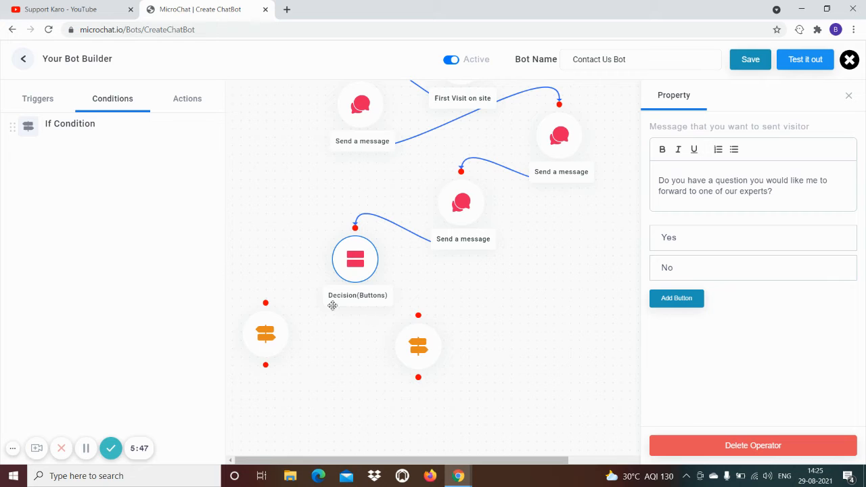
pyautogui.moveTo(354, 292); pyautogui.dragTo(266, 303)
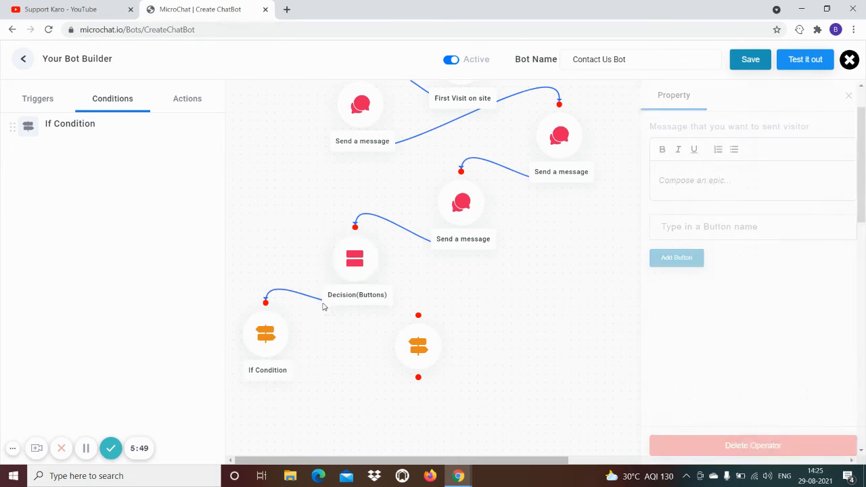
pyautogui.moveTo(354, 295); pyautogui.dragTo(418, 314)
pyautogui.click(257, 336)
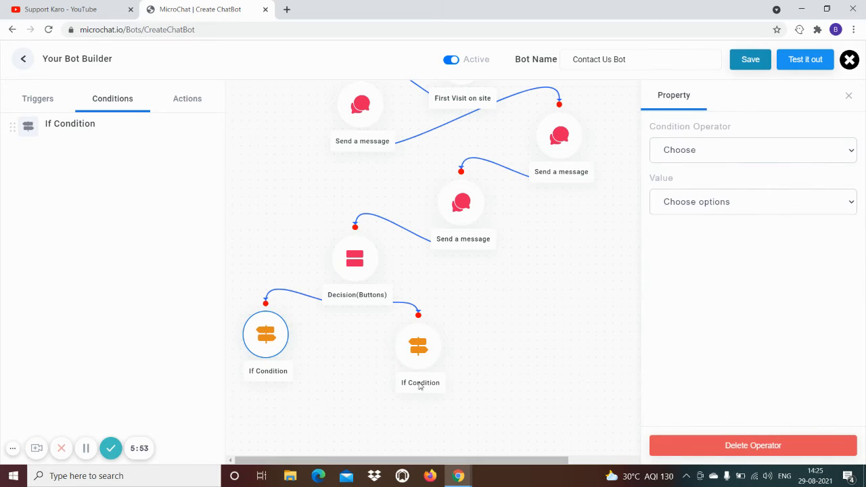
pyautogui.moveTo(416, 353); pyautogui.dragTo(442, 330)
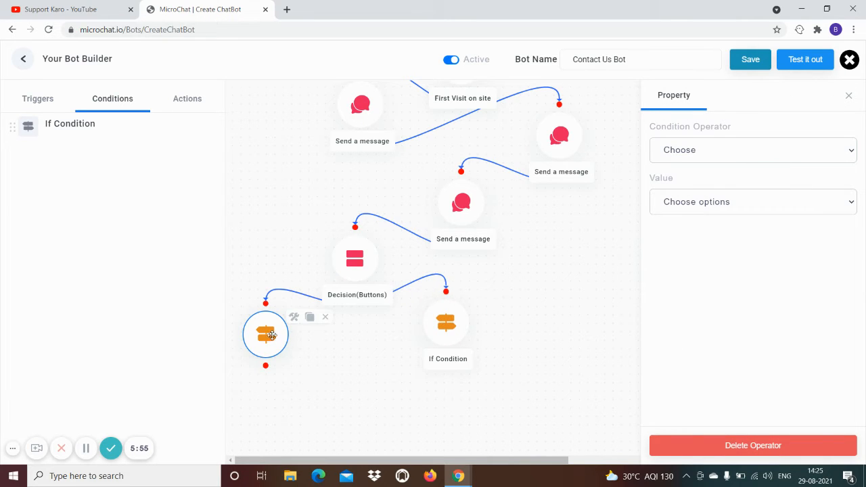
pyautogui.moveTo(267, 335); pyautogui.dragTo(297, 350)
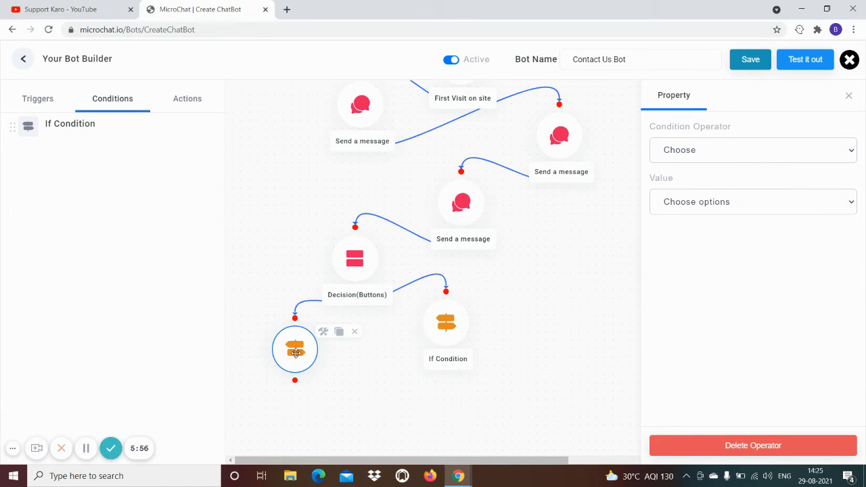
# Set the left If Condition to Is Equal to Yes
pyautogui.click(681, 146)
pyautogui.click(686, 179)
pyautogui.click(695, 203)
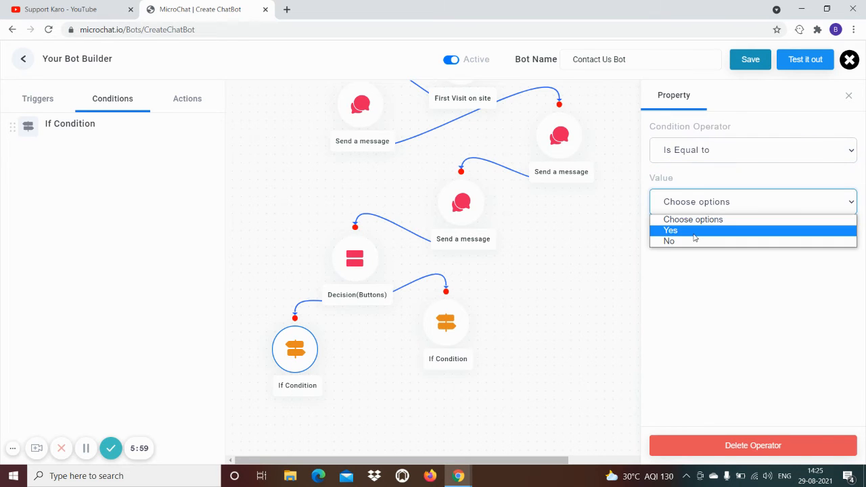
pyautogui.click(693, 231)
# Set the right If Condition to Is Equal to No, then reopen the left condition
pyautogui.click(446, 325)
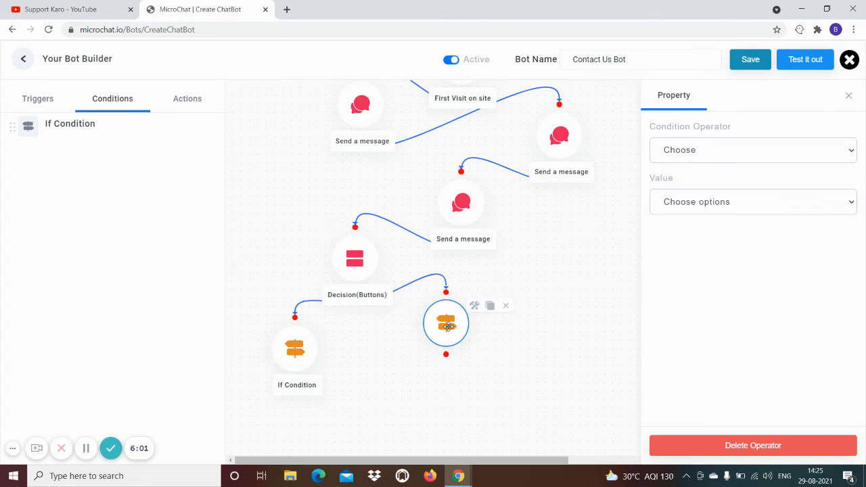
pyautogui.click(690, 156)
pyautogui.click(686, 180)
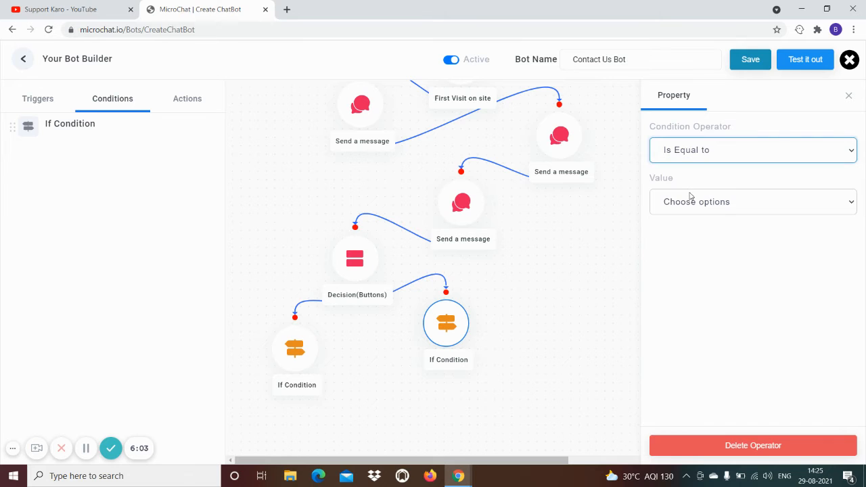
pyautogui.click(693, 201)
pyautogui.click(690, 242)
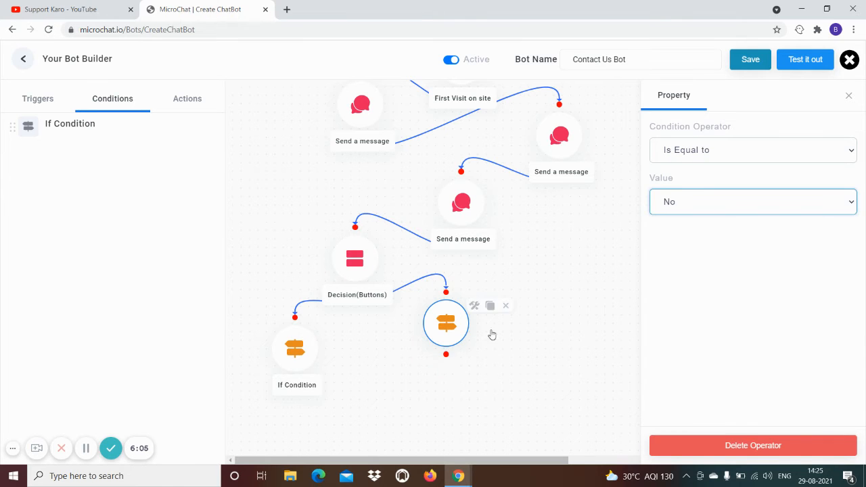
pyautogui.click(537, 311)
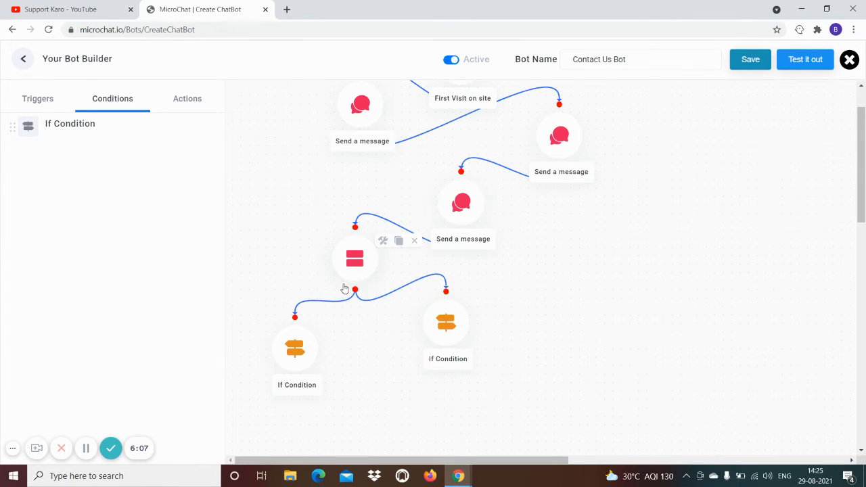
pyautogui.click(298, 351)
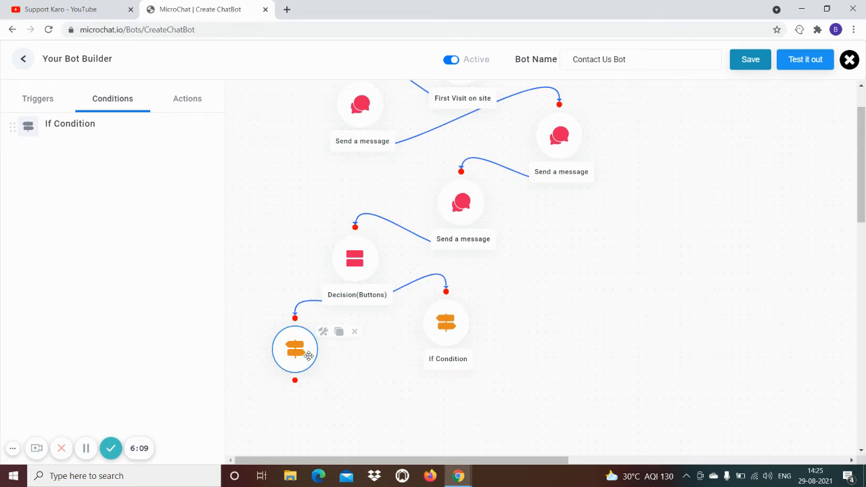
pyautogui.scroll(-2, 381, 373)
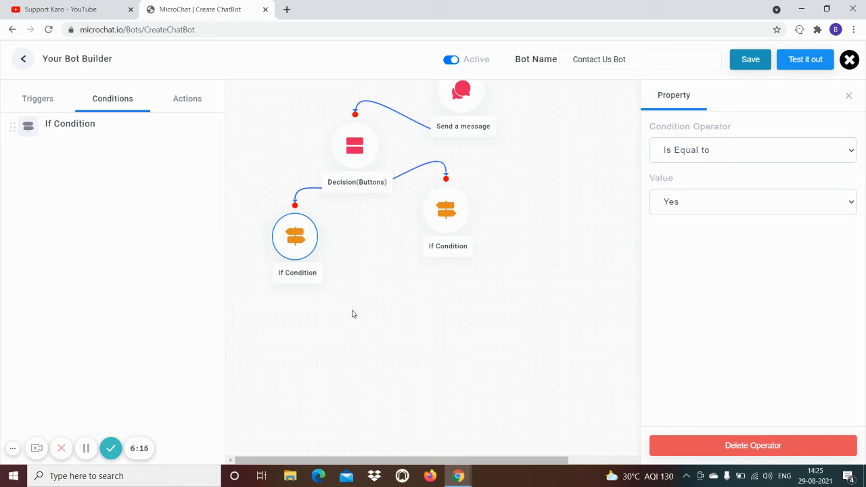
# Link a Send a message step reading 'Ok, Great!' below the left Yes condition
pyautogui.click(188, 101)
pyautogui.moveTo(81, 135); pyautogui.dragTo(295, 331)
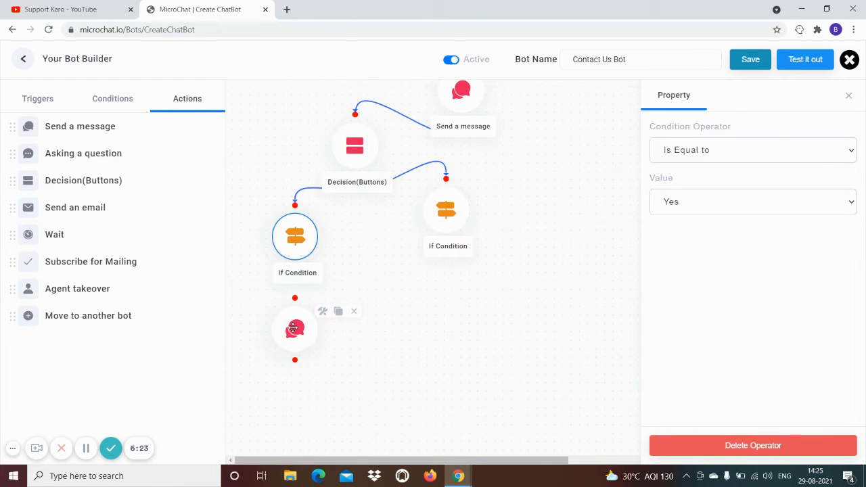
pyautogui.click(296, 298)
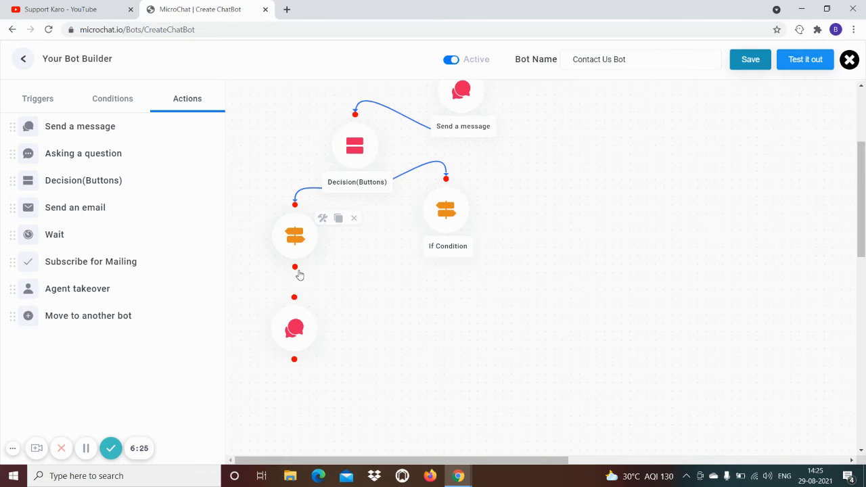
pyautogui.moveTo(297, 268); pyautogui.dragTo(300, 339)
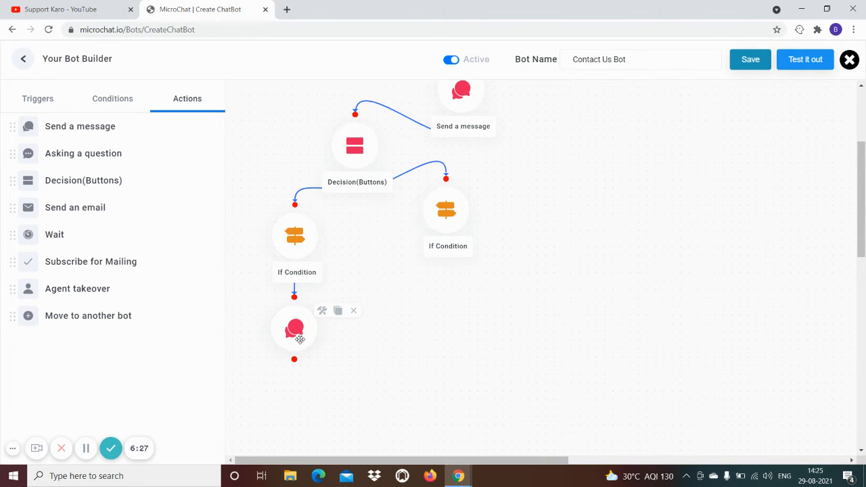
pyautogui.click(300, 336)
pyautogui.write('Ok, Great!')
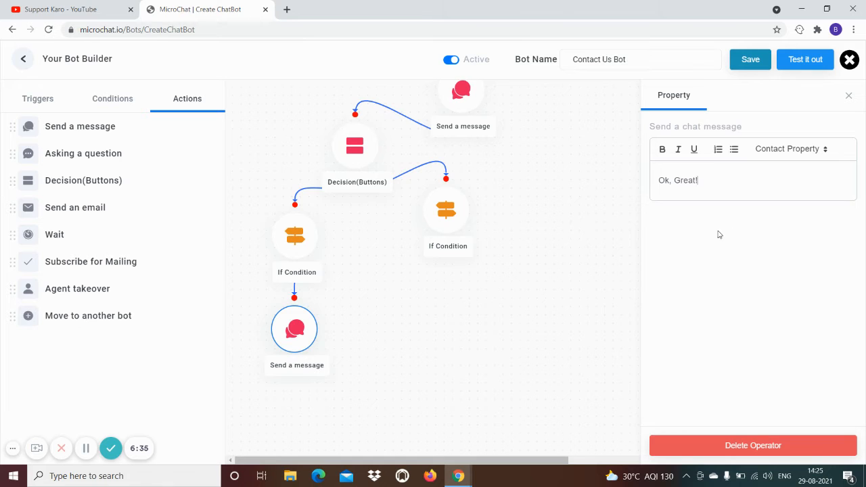
pyautogui.click(465, 356)
pyautogui.scroll(-2, 381, 354)
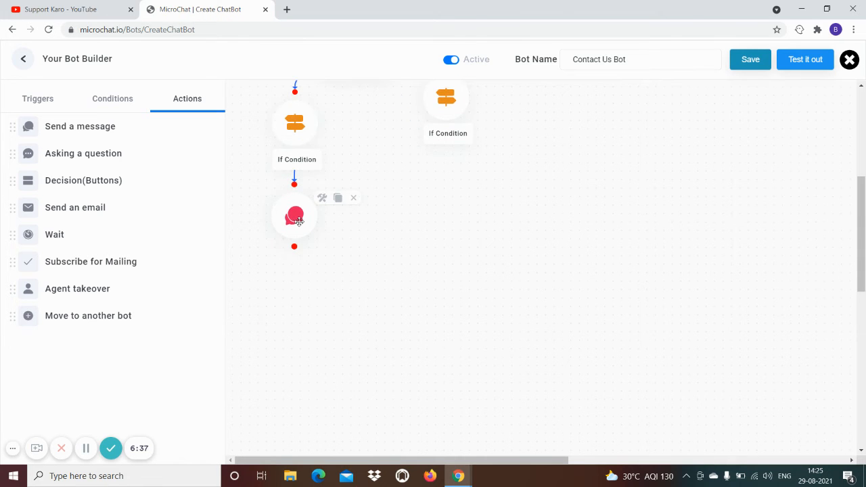
# Add an Asking a question step after the Ok, Great! message asking 'Please enter your question below'
pyautogui.moveTo(295, 215); pyautogui.dragTo(364, 200)
pyautogui.moveTo(82, 154)
pyautogui.mouseDown()
pyautogui.moveTo(310, 283)
pyautogui.moveTo(284, 266)
pyautogui.mouseUp()
pyautogui.moveTo(360, 228); pyautogui.dragTo(274, 229)
pyautogui.moveTo(274, 259); pyautogui.dragTo(274, 237)
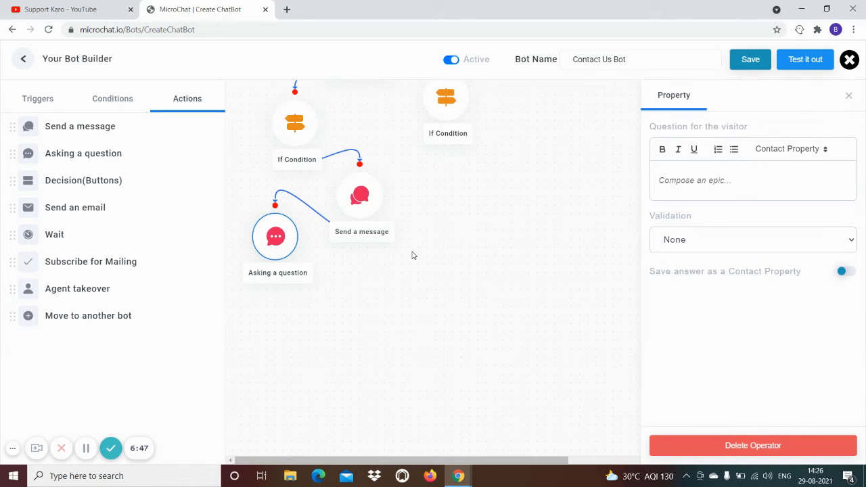
pyautogui.click(694, 181)
pyautogui.write('Please en')
pyautogui.write('ter your questio')
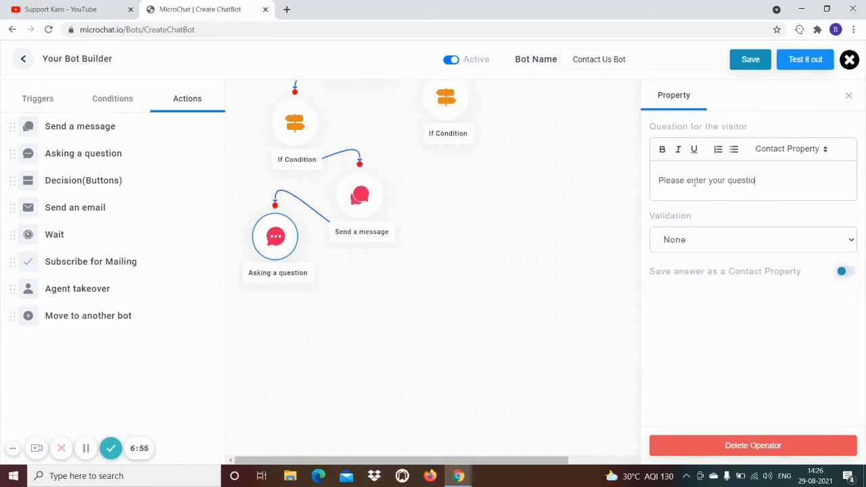
pyautogui.write('n below')
pyautogui.moveTo(275, 237)
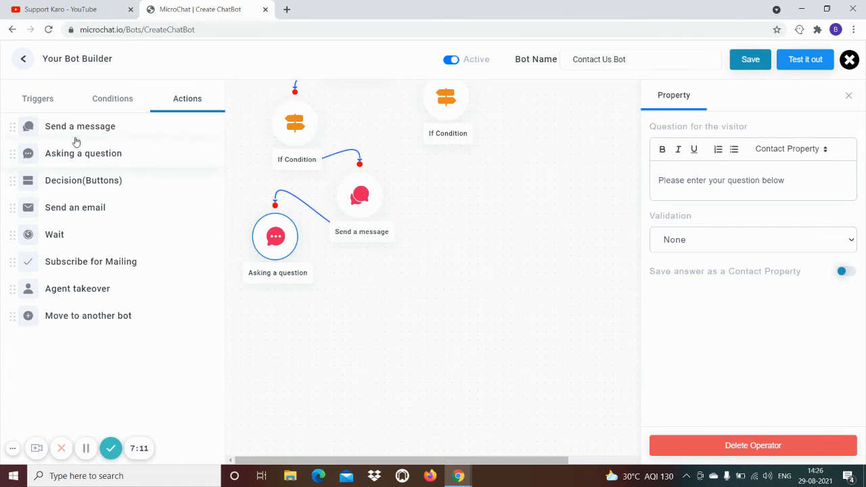
# Add a Send a message step linked after the question, beginning with 'Thank you'
pyautogui.moveTo(70, 134); pyautogui.dragTo(365, 301)
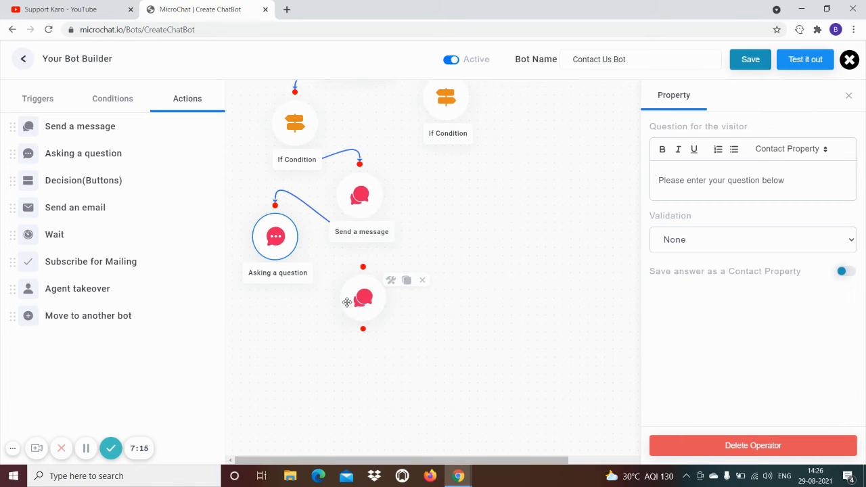
pyautogui.moveTo(275, 268); pyautogui.dragTo(363, 267)
pyautogui.click(366, 300)
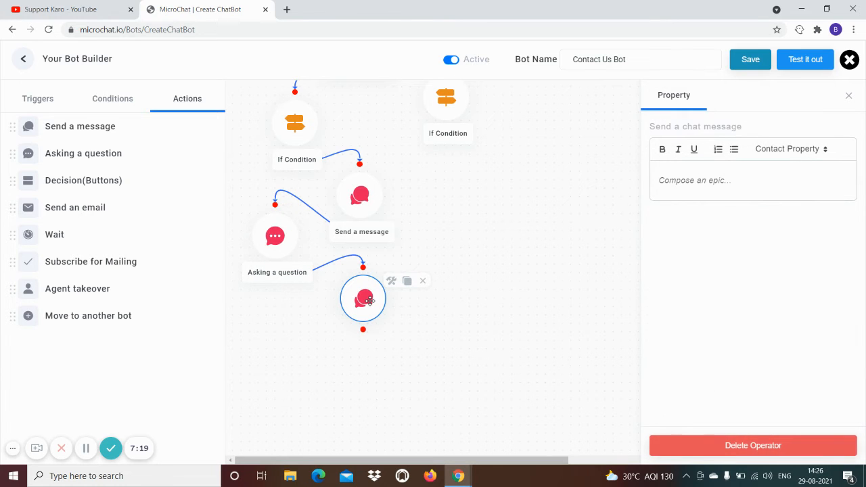
pyautogui.click(714, 184)
pyautogui.write('Thank')
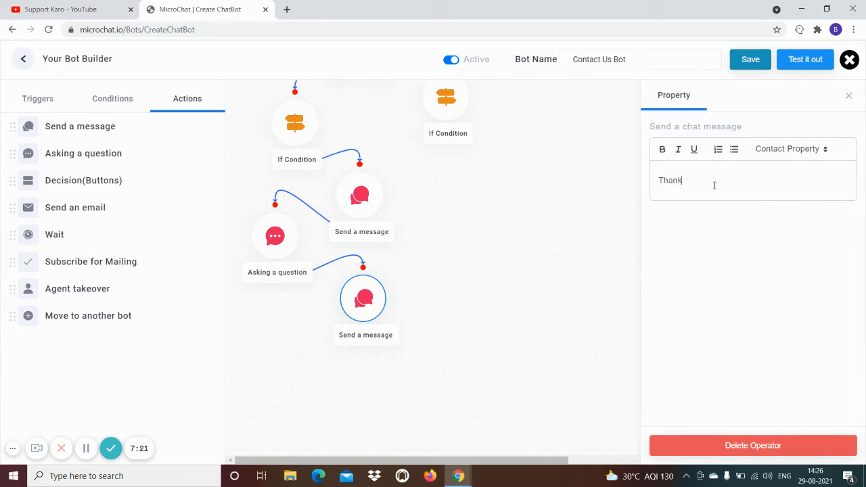
pyautogui.write(' you')
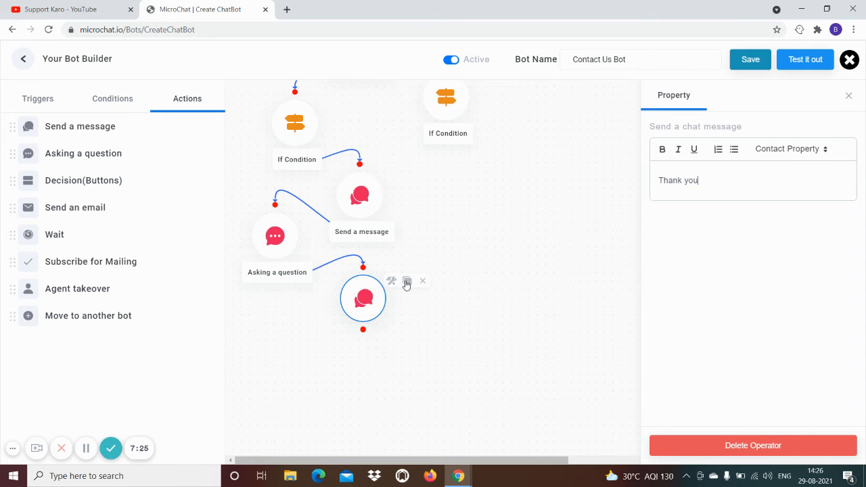
pyautogui.click(406, 282)
pyautogui.moveTo(425, 326); pyautogui.dragTo(270, 371)
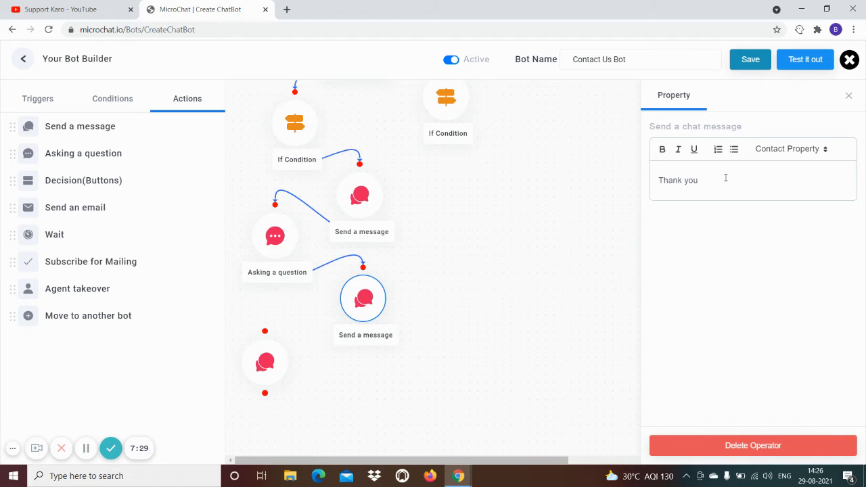
# Add a second line promising to send the question on to the team of experts, and delete the accidental duplicate node
pyautogui.press('Return')
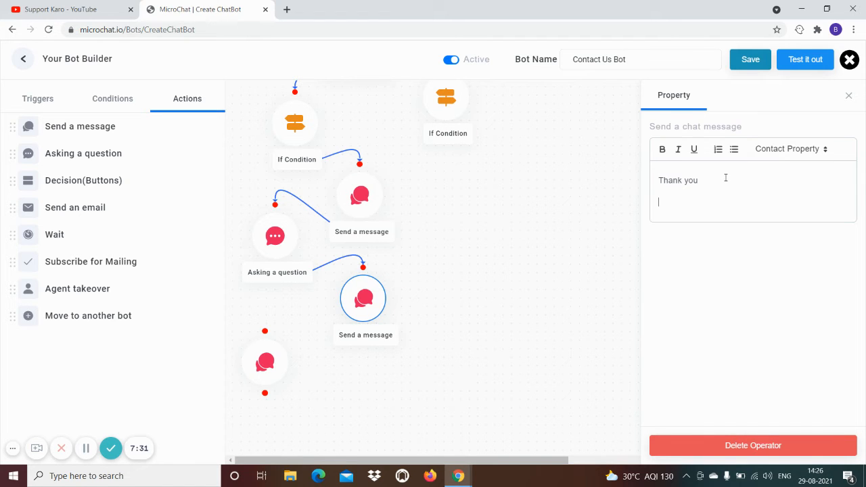
pyautogui.write("I'll send it on to our one of tema")
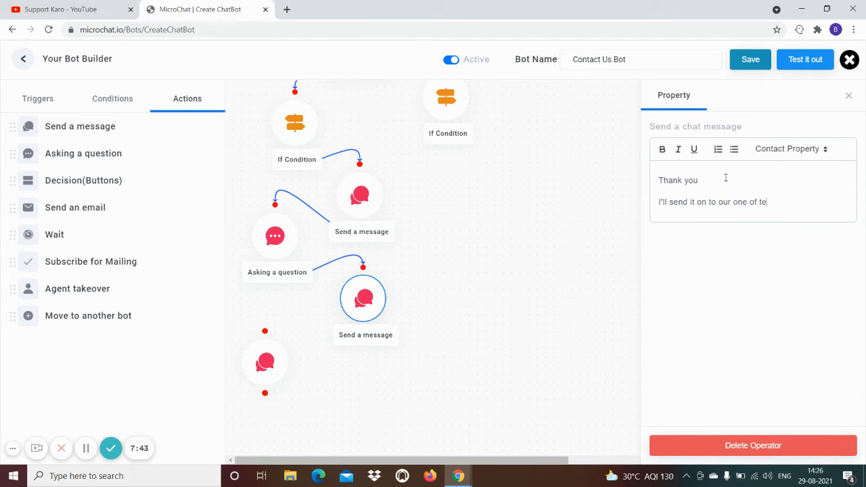
pyautogui.press('BackSpace')
pyautogui.press('BackSpace')
pyautogui.write('am of experts')
pyautogui.press('Return')
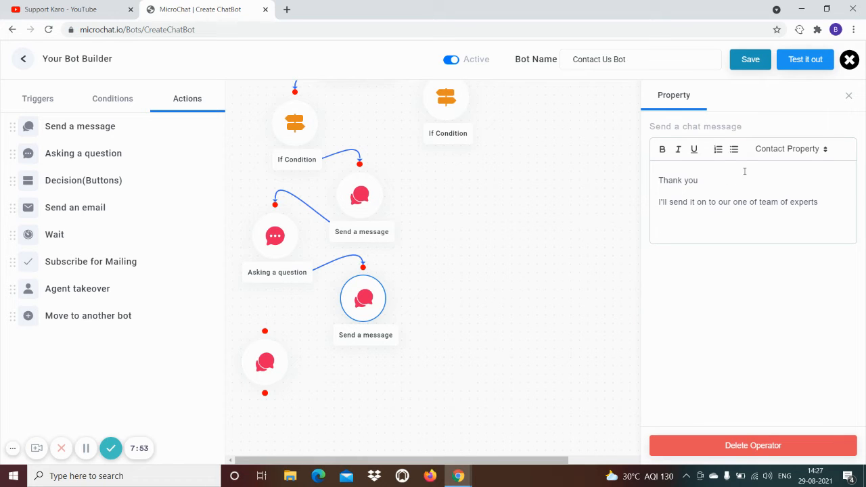
pyautogui.press('BackSpace')
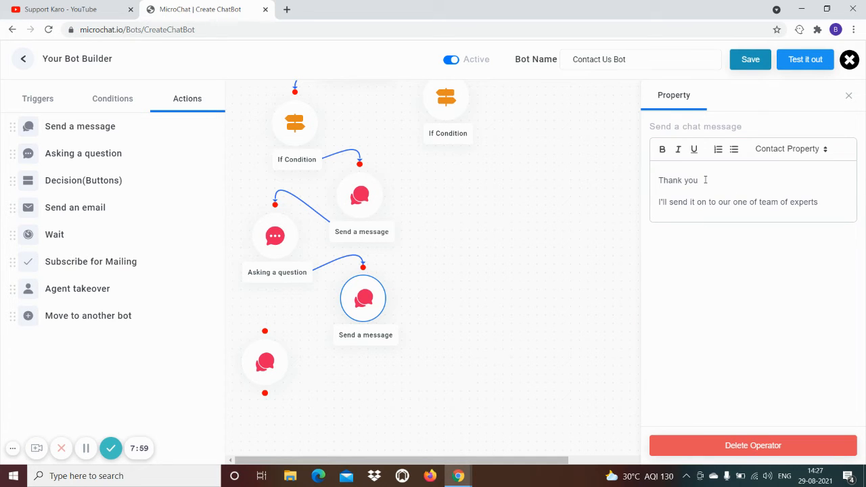
pyautogui.write('!')
pyautogui.click(265, 363)
pyautogui.click(325, 346)
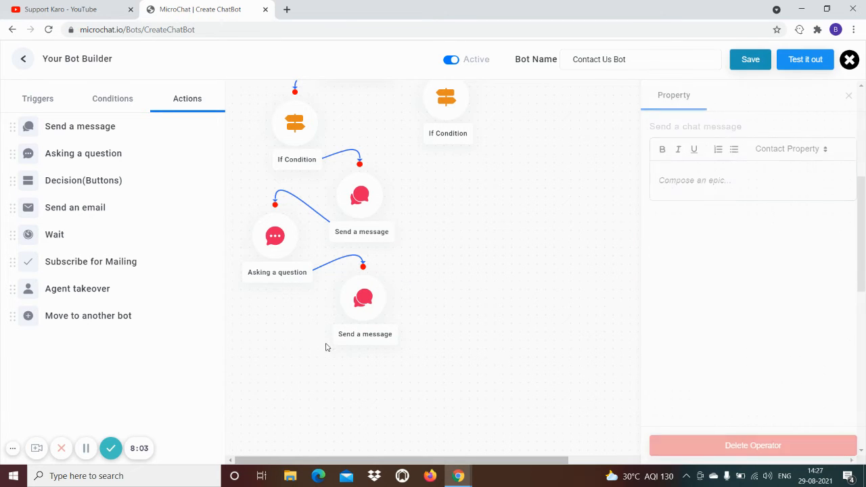
# Add a question step after the thank-you message asking the visitor to confirm their full name
pyautogui.moveTo(88, 154); pyautogui.dragTo(266, 361)
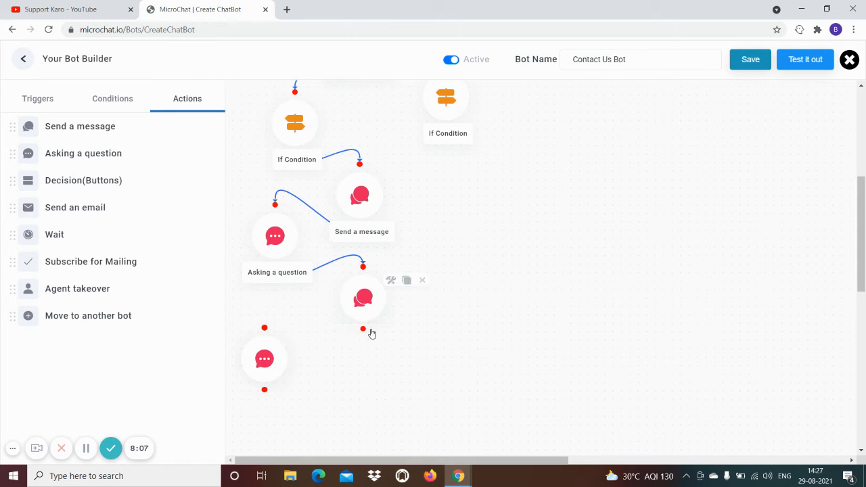
pyautogui.moveTo(363, 330); pyautogui.dragTo(264, 329)
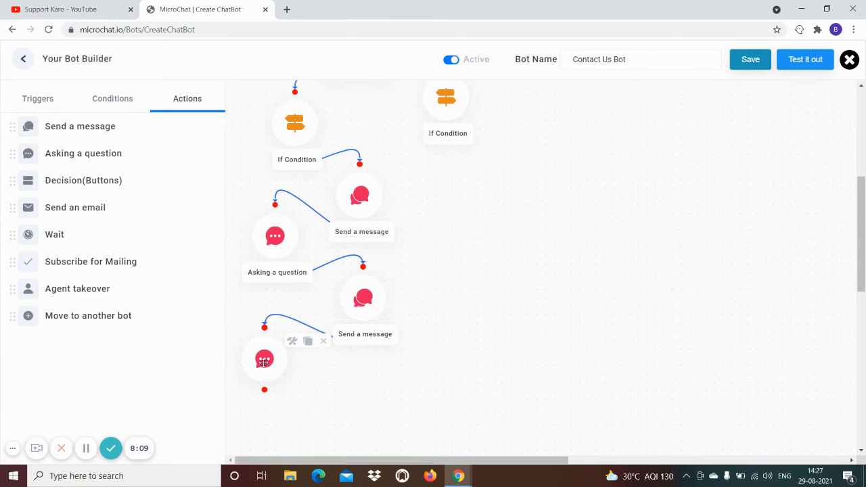
pyautogui.click(267, 360)
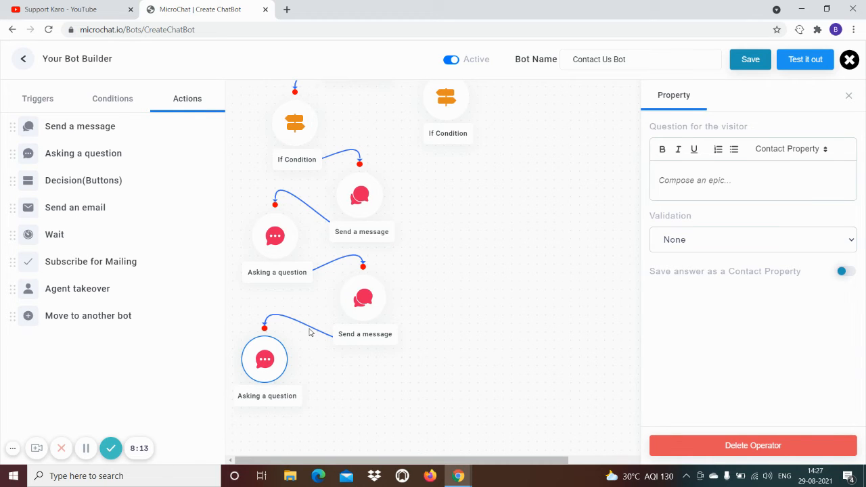
pyautogui.moveTo(263, 365)
pyautogui.write('Please alos confirm uo')
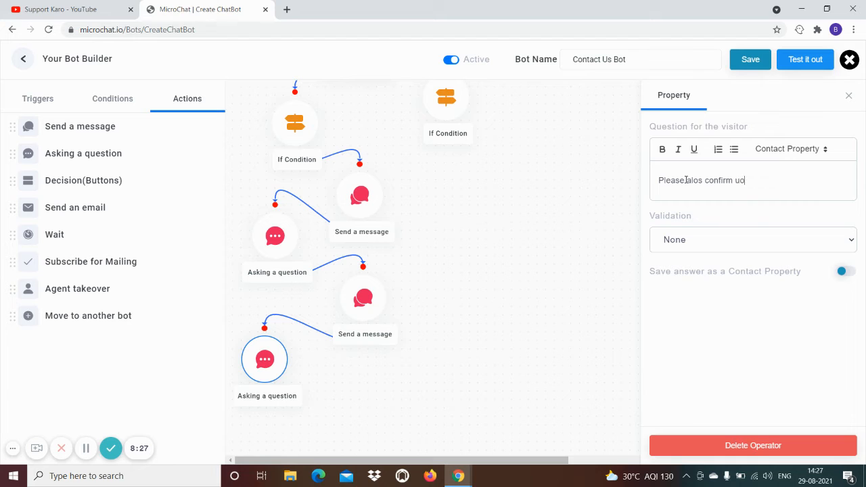
pyautogui.press('BackSpace')
pyautogui.press('BackSpace')
pyautogui.write('your fullname')
pyautogui.click(344, 403)
# Set the full-name question's validation to Name and review its error message
pyautogui.scroll(-2, 344, 401)
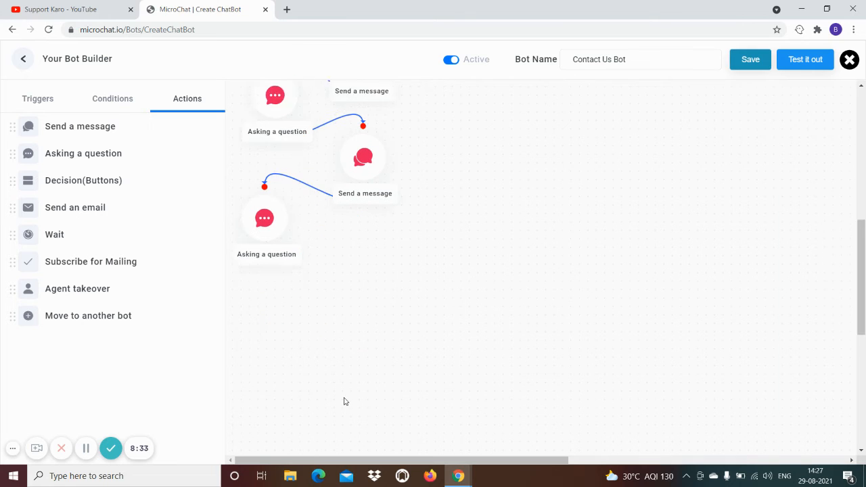
pyautogui.click(264, 192)
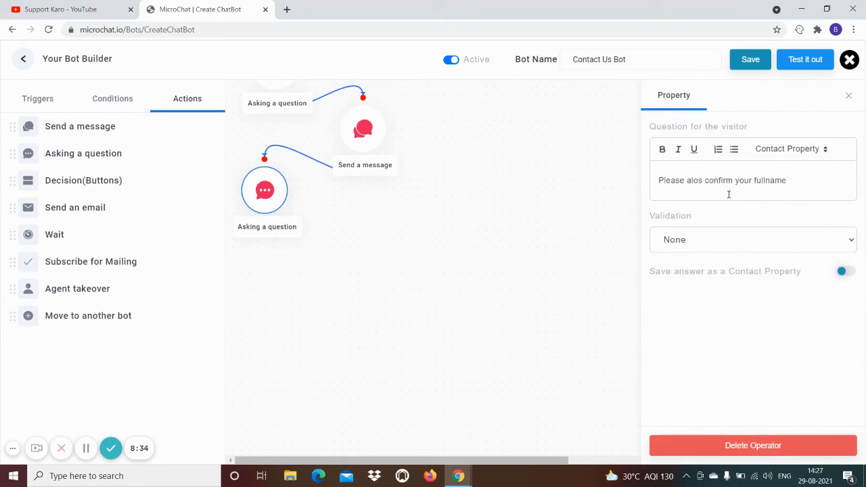
pyautogui.click(686, 241)
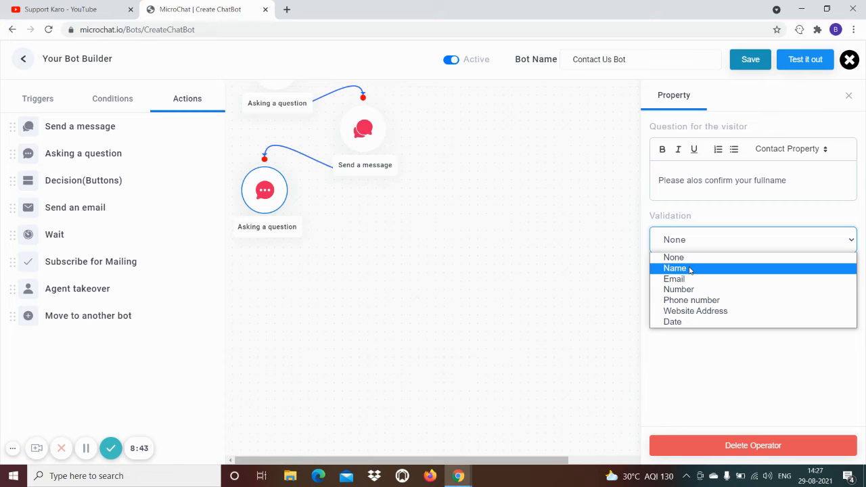
pyautogui.click(690, 270)
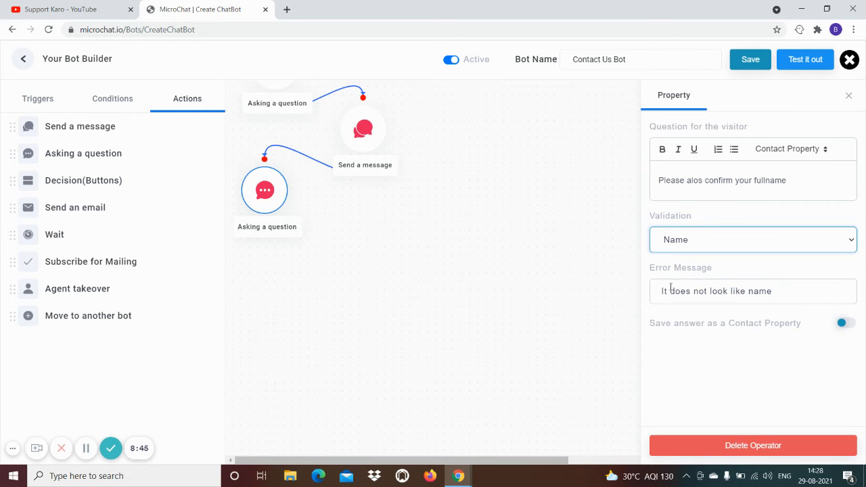
pyautogui.click(796, 291)
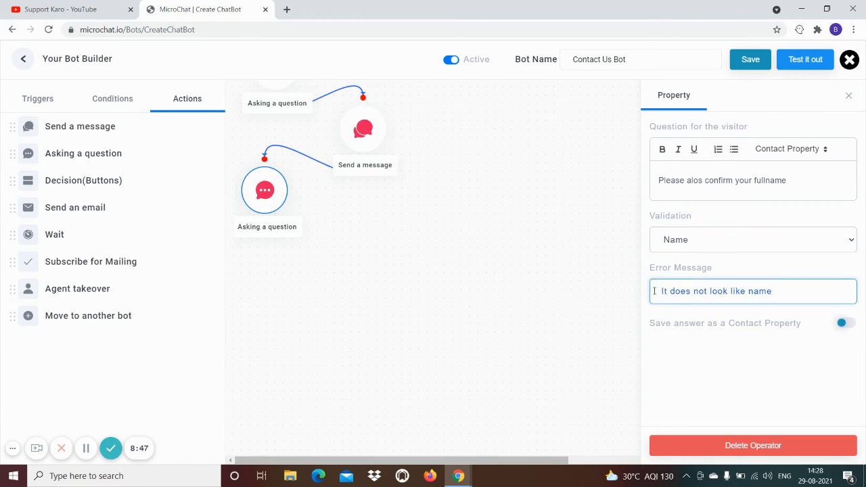
pyautogui.click(400, 271)
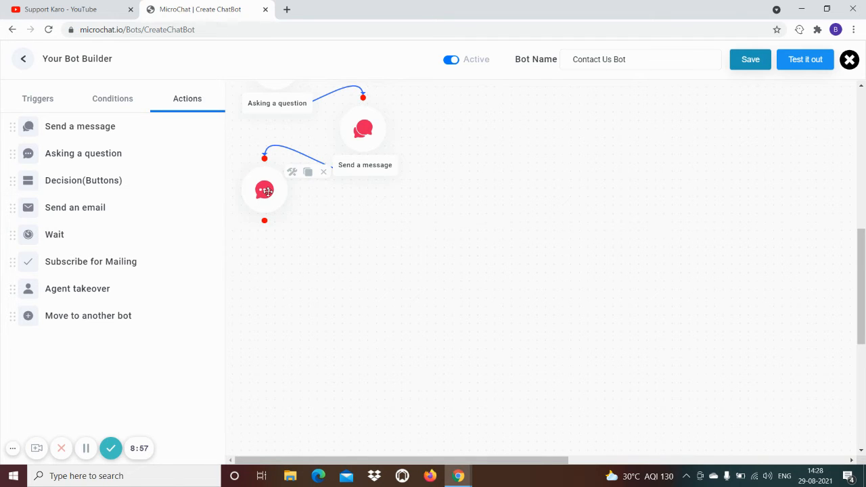
# Add a Send a message step after the name question reading 'Thank you!'
pyautogui.moveTo(73, 130); pyautogui.dragTo(359, 241)
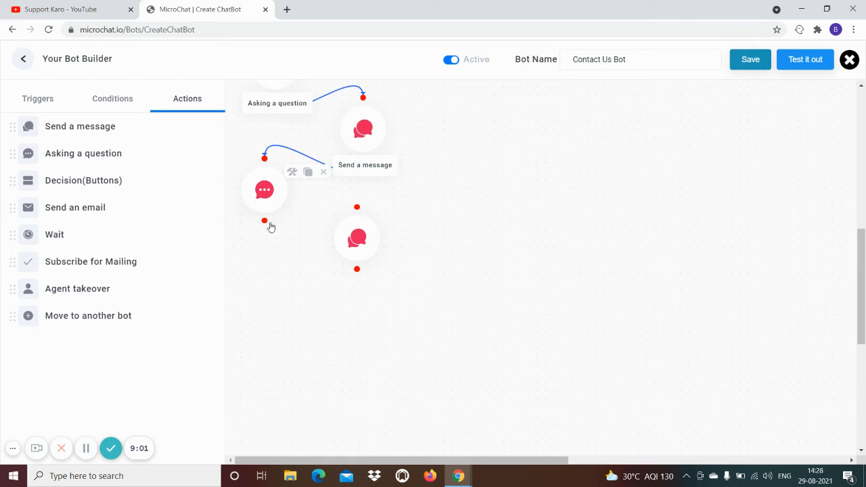
pyautogui.moveTo(266, 219); pyautogui.dragTo(357, 208)
pyautogui.click(363, 229)
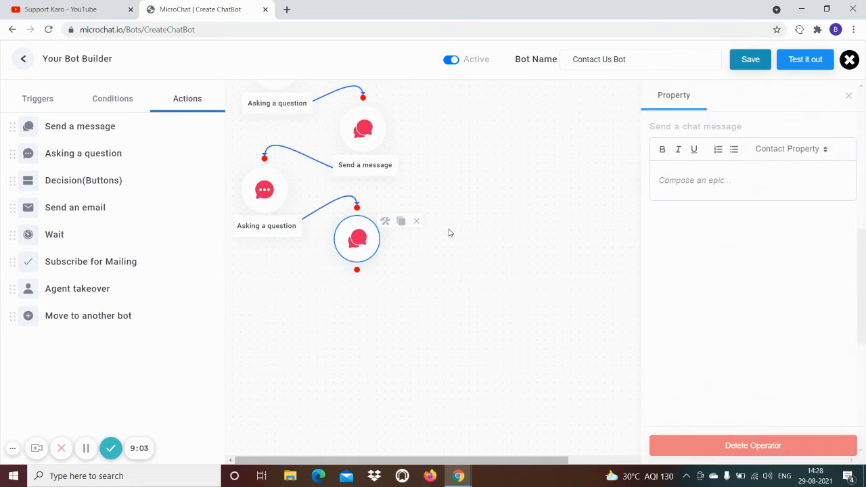
pyautogui.write('Thank you!')
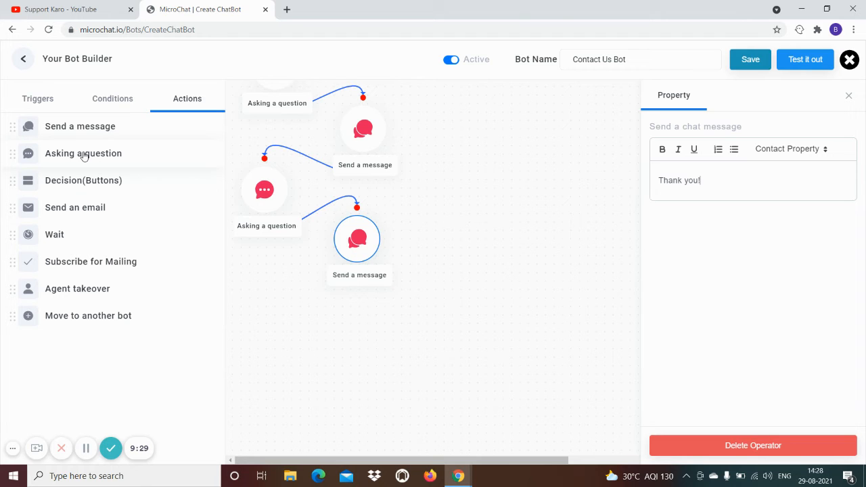
pyautogui.scroll(2, 433, 379)
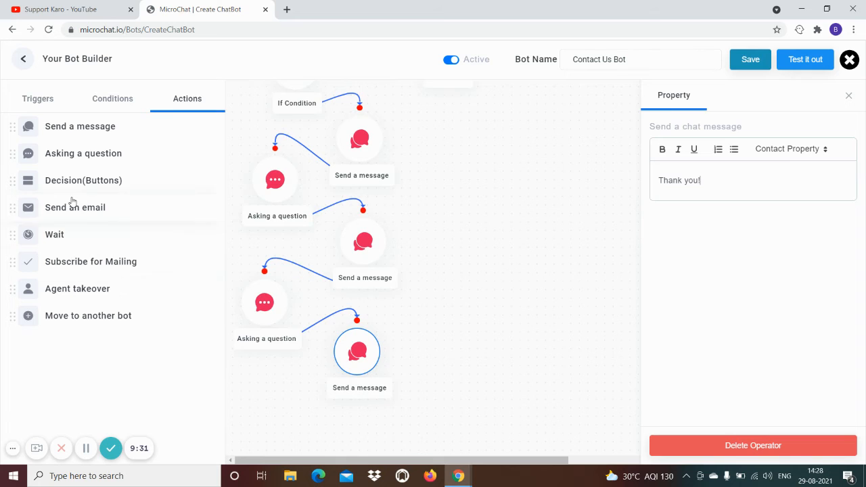
pyautogui.scroll(-3, 354, 290)
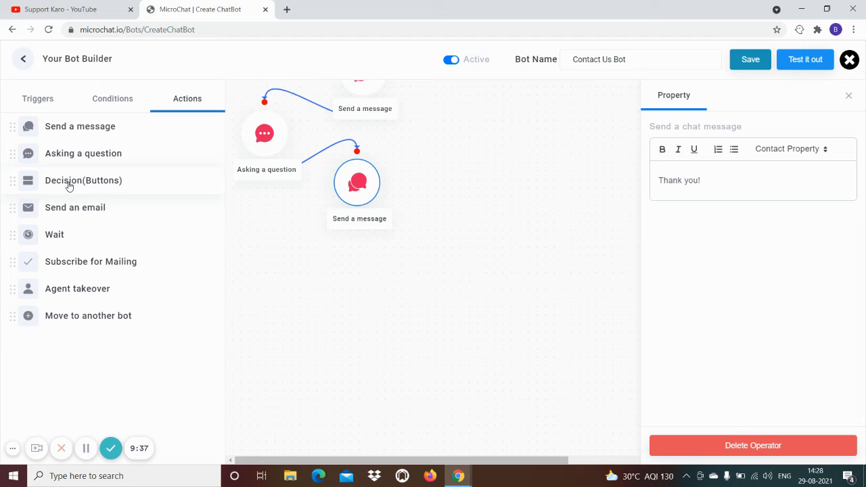
# Add a Decision (Buttons) step after the message asking 'What's the best method for them to contact you?'
pyautogui.moveTo(69, 186); pyautogui.dragTo(269, 253)
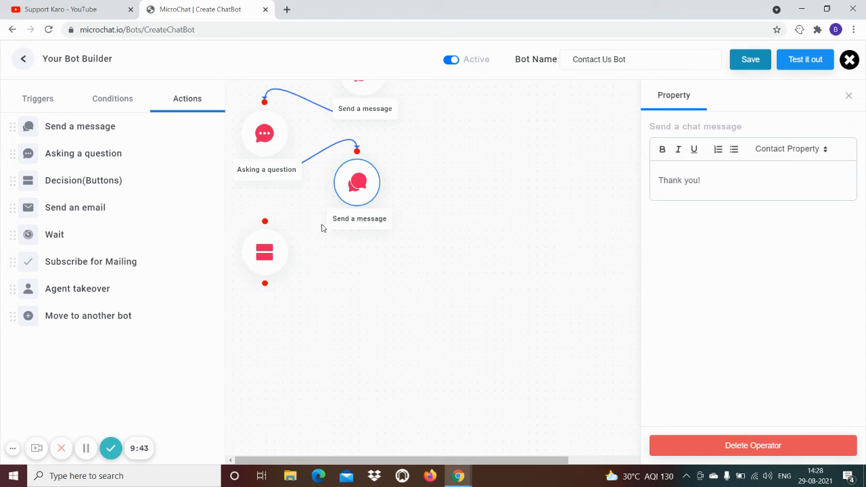
pyautogui.moveTo(357, 219); pyautogui.dragTo(265, 222)
pyautogui.click(266, 258)
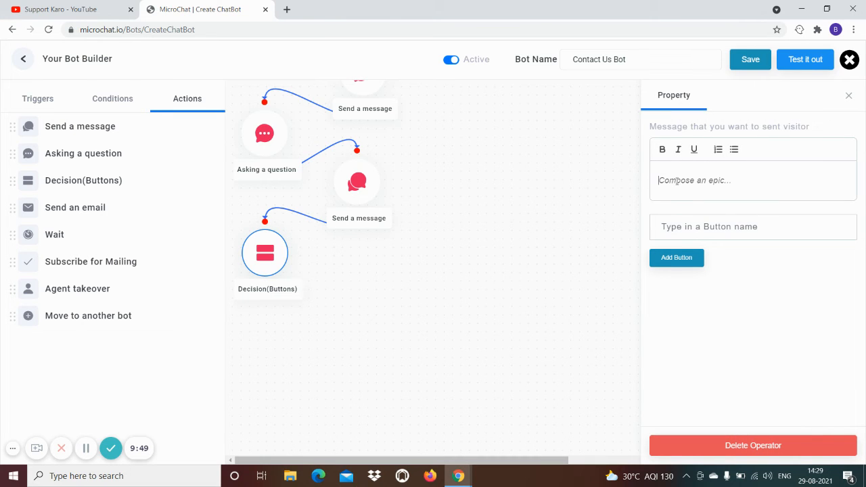
pyautogui.click(677, 181)
pyautogui.write("What's the best")
pyautogui.press('BackSpace')
pyautogui.write("'s the best metho")
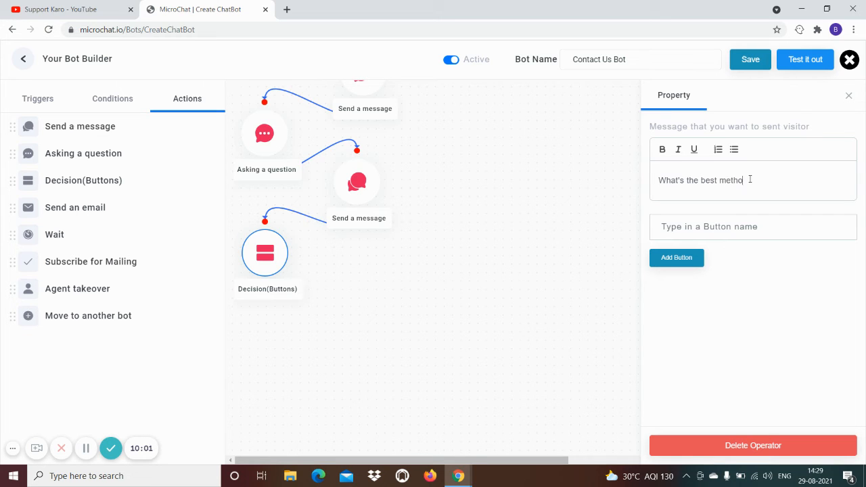
pyautogui.write('d for them to contact you?')
# Give the decision two buttons: 'Please Email Me' and 'Please Call Me'
pyautogui.click(724, 226)
pyautogui.write('Ple')
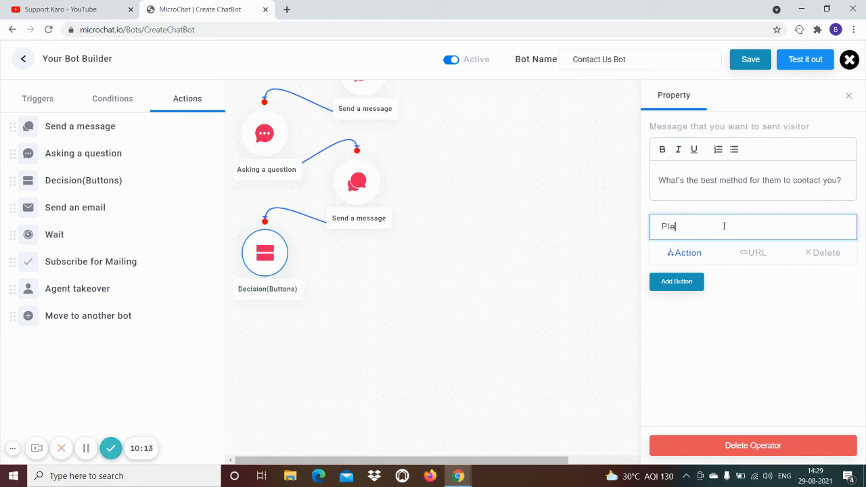
pyautogui.write('ase Email Me')
pyautogui.click(689, 285)
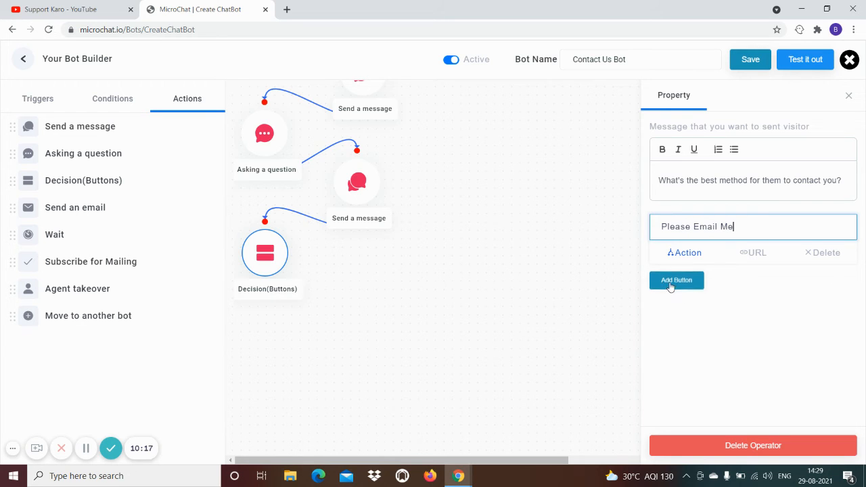
pyautogui.click(687, 277)
pyautogui.write('Plea')
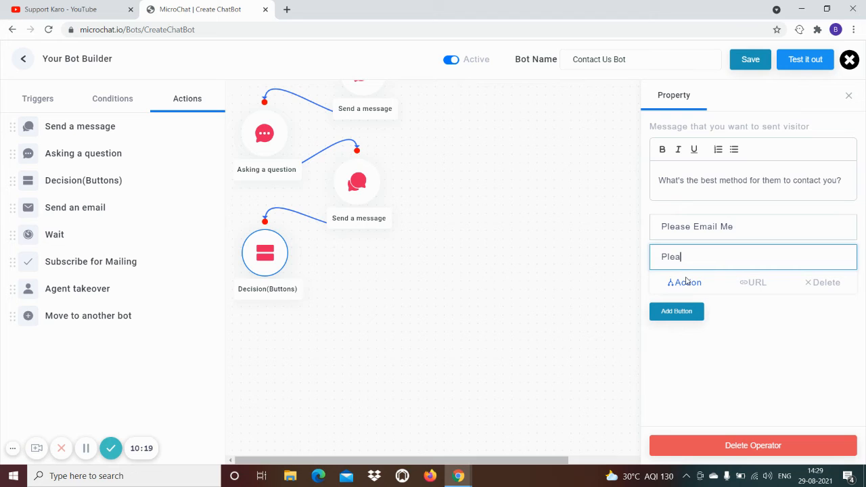
pyautogui.write('se Contact')
pyautogui.press('BackSpace')
pyautogui.press('BackSpace')
pyautogui.press('BackSpace')
pyautogui.press('BackSpace')
pyautogui.press('BackSpace')
pyautogui.press('BackSpace')
pyautogui.press('BackSpace')
pyautogui.write('Call Me')
pyautogui.click(578, 304)
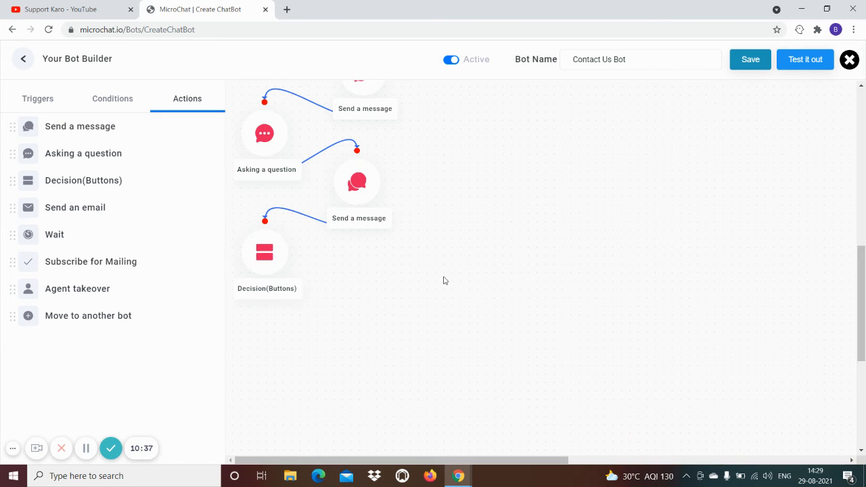
# Add two If Condition steps below the decision and connect both to it
pyautogui.moveTo(260, 253); pyautogui.dragTo(291, 271)
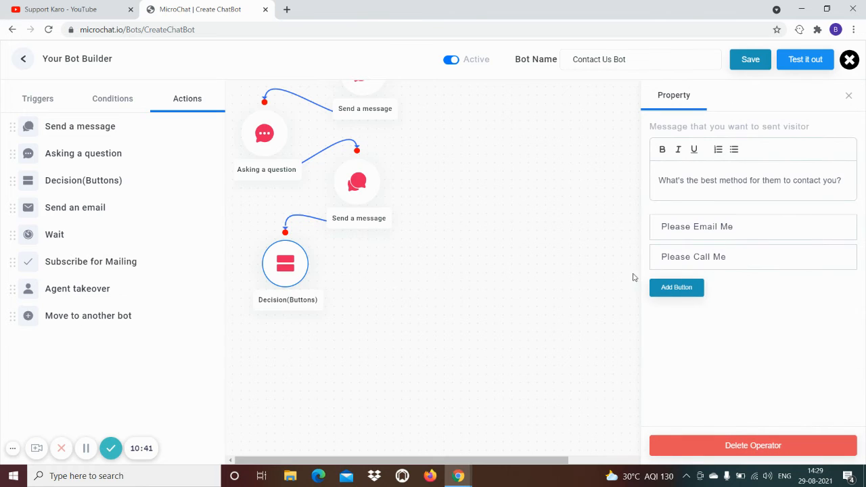
pyautogui.click(92, 103)
pyautogui.moveTo(74, 124); pyautogui.dragTo(244, 343)
pyautogui.click(302, 328)
pyautogui.moveTo(316, 374); pyautogui.dragTo(341, 352)
pyautogui.moveTo(285, 295); pyautogui.dragTo(257, 313)
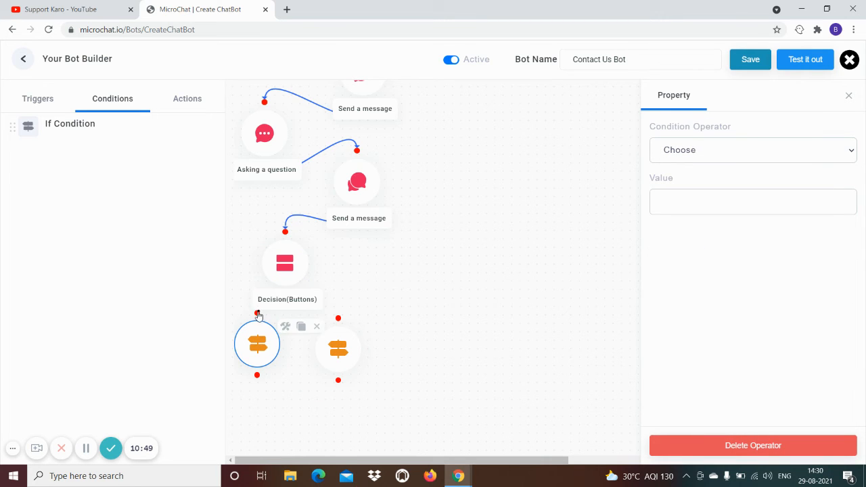
pyautogui.click(295, 304)
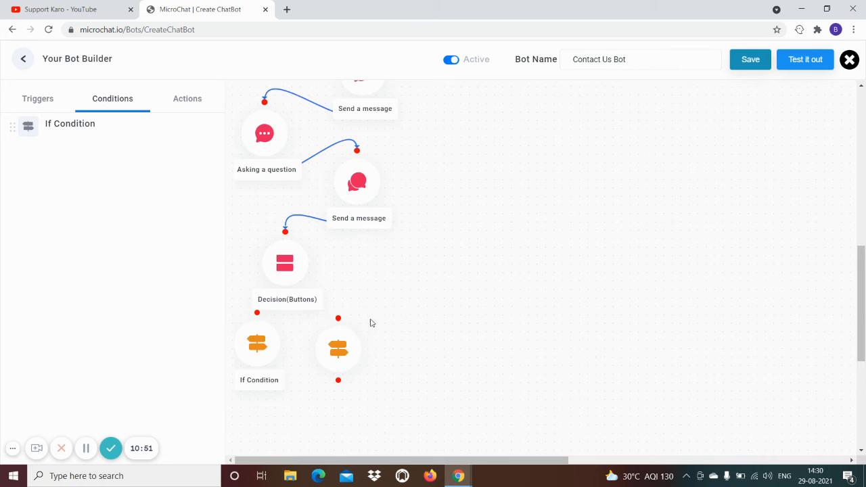
pyautogui.scroll(-1, 436, 323)
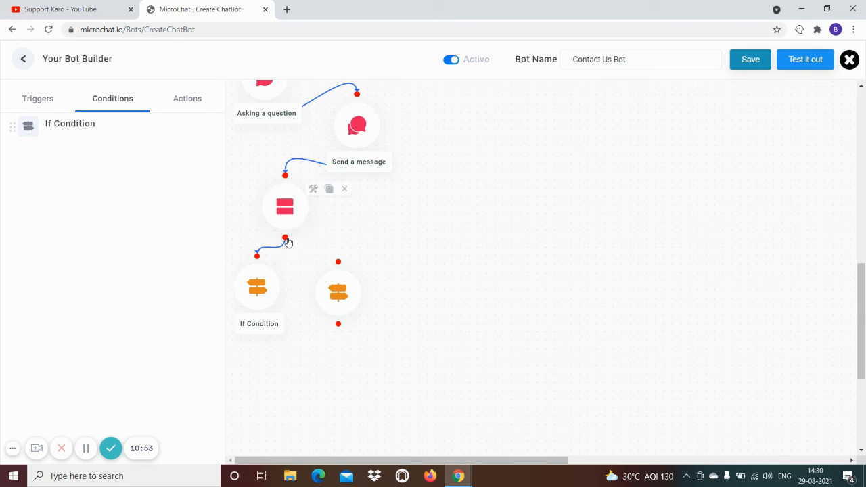
pyautogui.moveTo(286, 240); pyautogui.dragTo(339, 263)
pyautogui.scroll(-2, 366, 271)
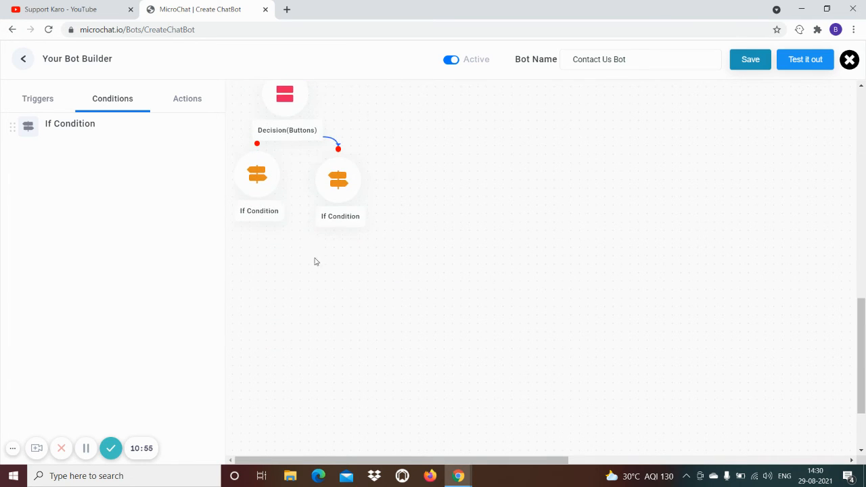
pyautogui.moveTo(258, 181); pyautogui.dragTo(257, 189)
# Set the left condition to Is Equal to Please Email Me and the right to Please Call Me
pyautogui.click(256, 186)
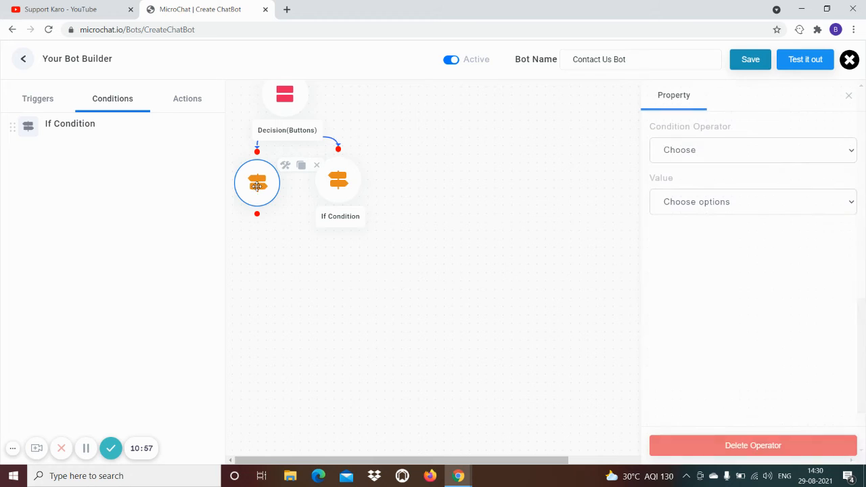
pyautogui.click(709, 154)
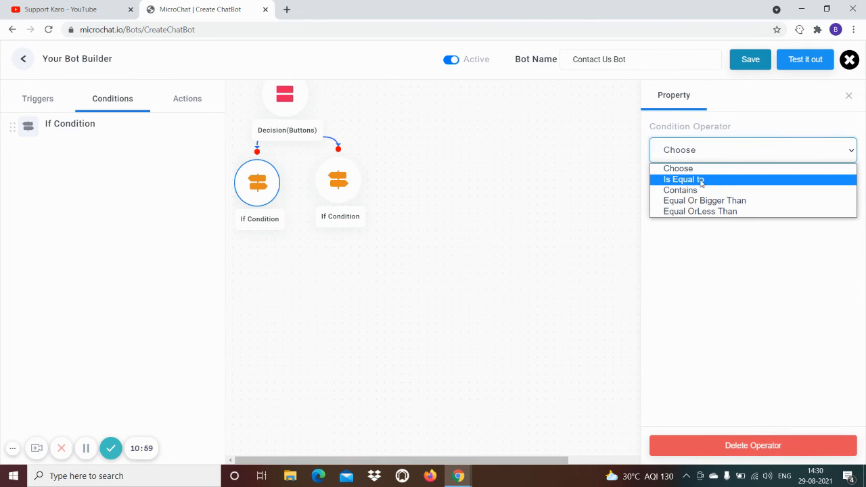
pyautogui.click(701, 182)
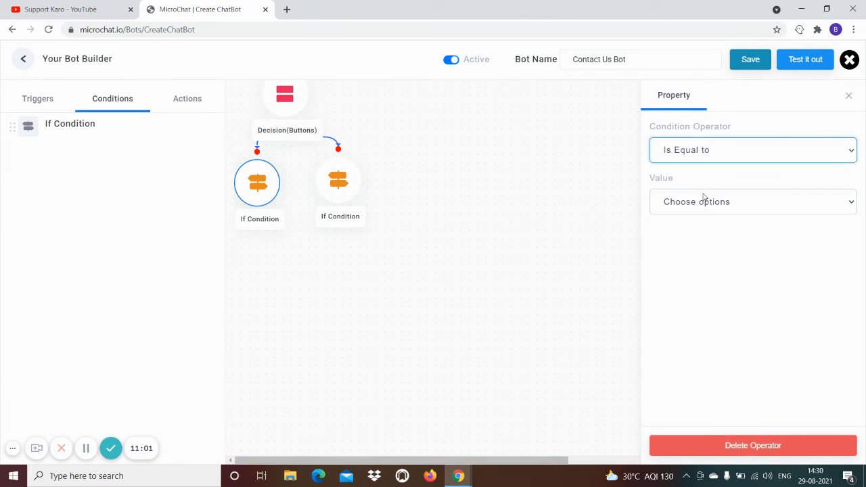
pyautogui.click(699, 207)
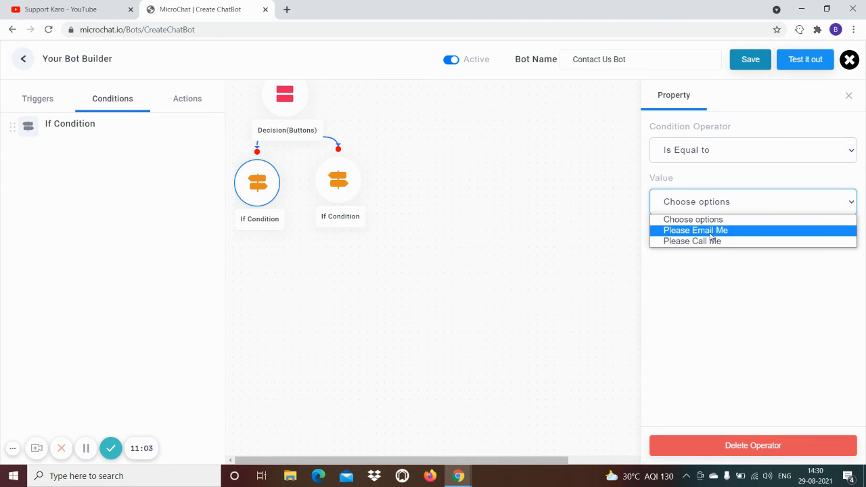
pyautogui.click(706, 232)
pyautogui.click(339, 181)
pyautogui.click(730, 157)
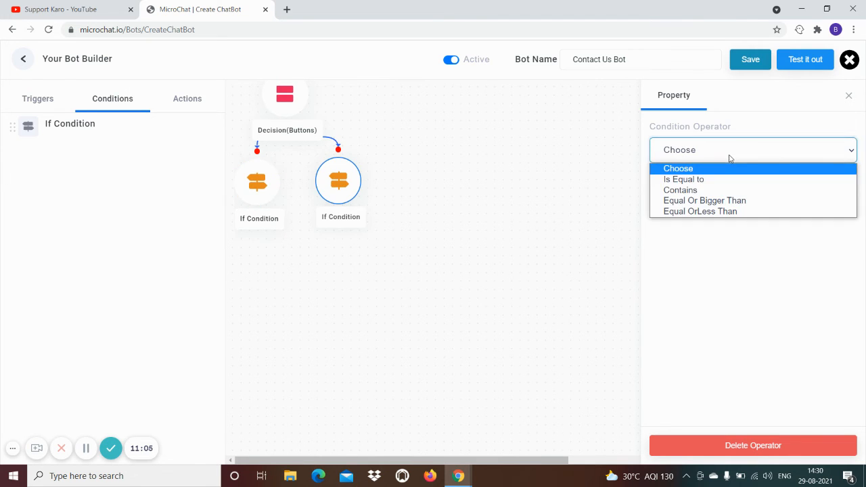
pyautogui.click(700, 179)
pyautogui.click(711, 207)
pyautogui.click(701, 242)
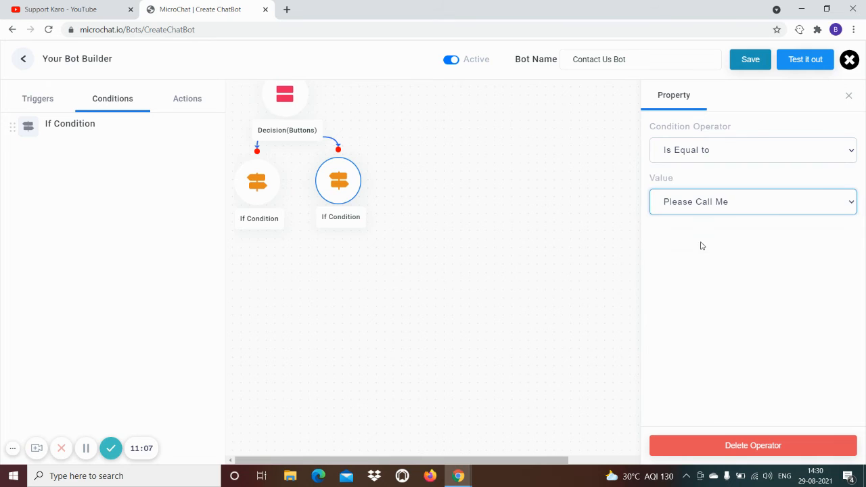
pyautogui.click(240, 255)
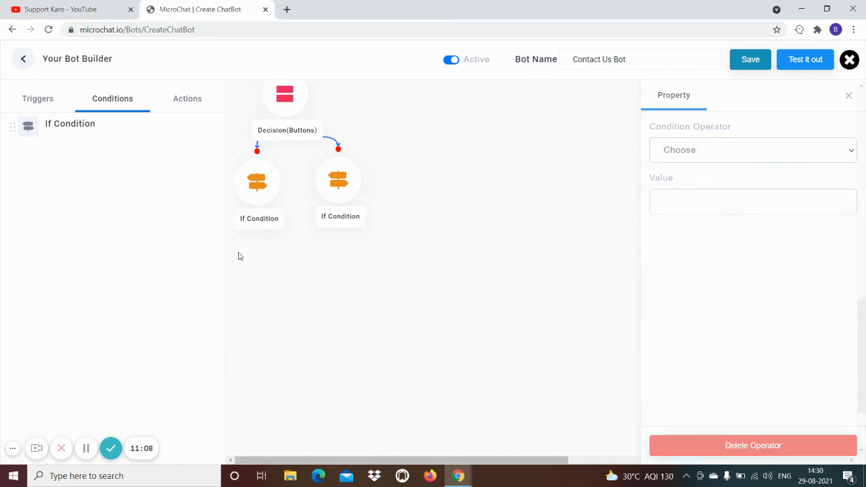
pyautogui.click(259, 189)
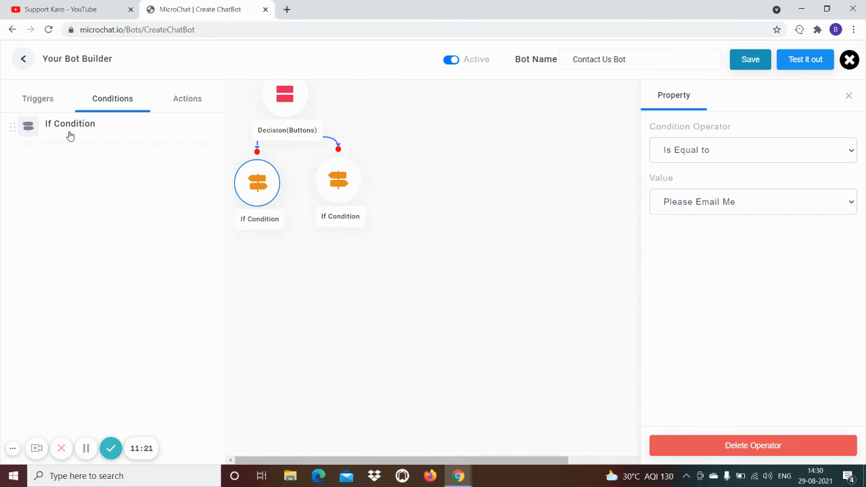
# Add a Send a message step linked under the Please Email Me condition
pyautogui.click(37, 105)
pyautogui.click(200, 114)
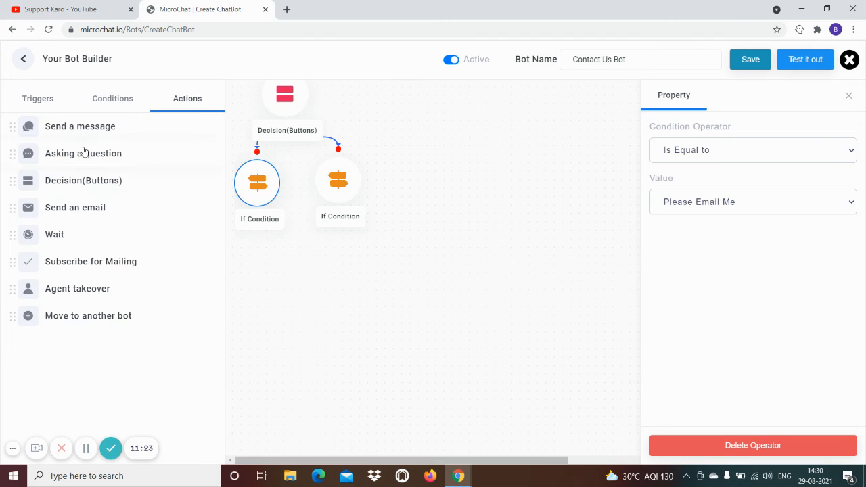
pyautogui.moveTo(78, 129); pyautogui.dragTo(261, 281)
pyautogui.moveTo(257, 221)
pyautogui.moveTo(257, 221); pyautogui.dragTo(257, 244)
# Write 'Ok, No problemt, I'll ask them to email you' in the email-branch message
pyautogui.click(257, 274)
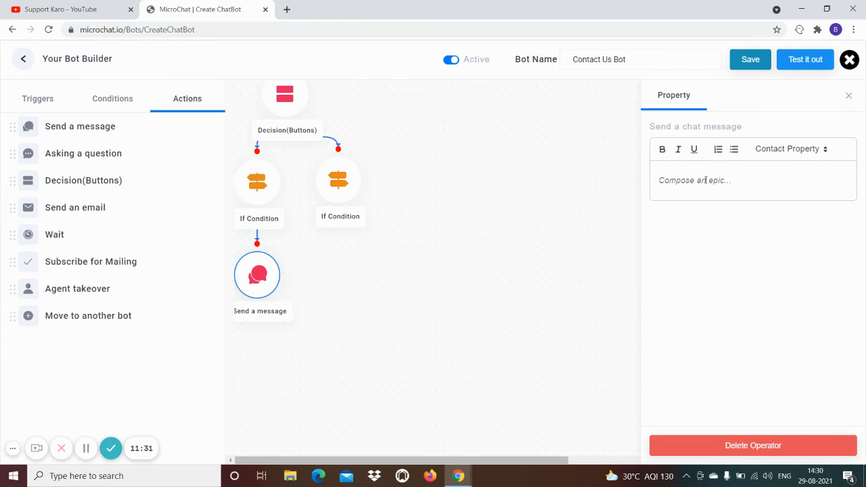
pyautogui.press('super')
pyautogui.write('O')
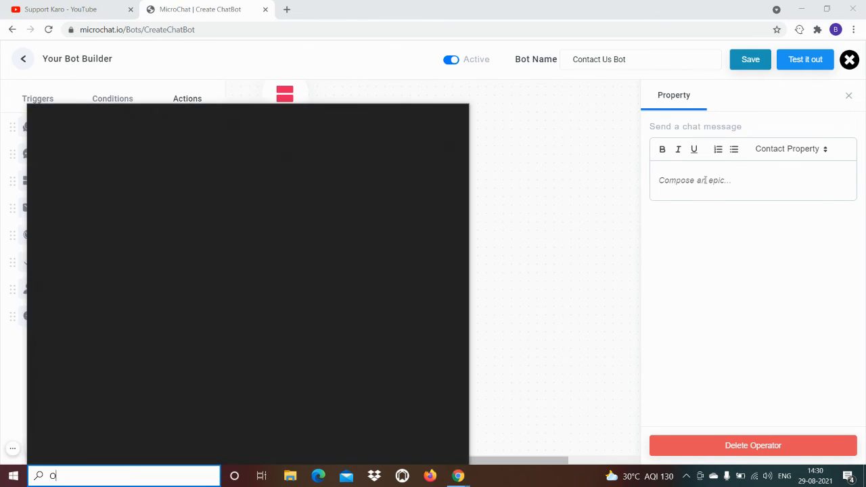
pyautogui.click(449, 318)
pyautogui.click(489, 310)
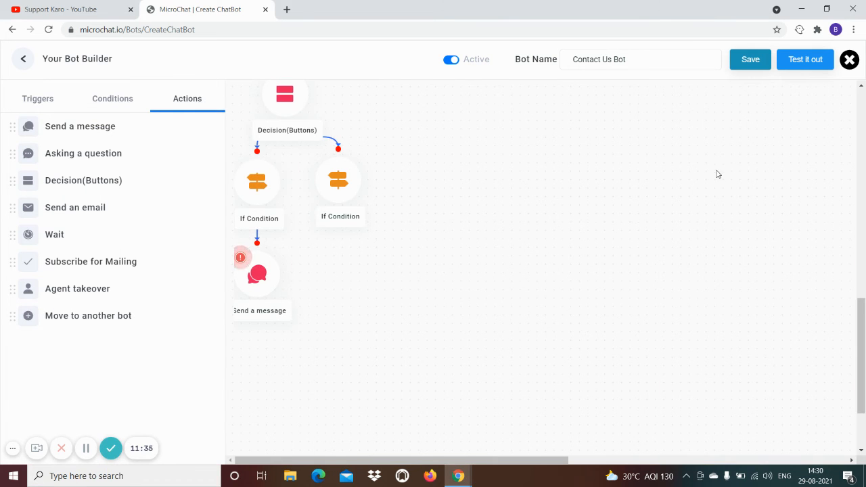
pyautogui.click(274, 268)
pyautogui.click(664, 175)
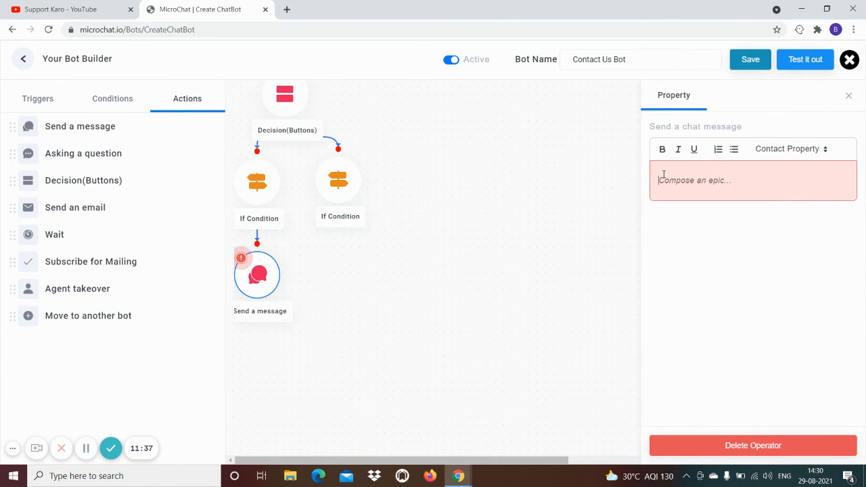
pyautogui.write('Ok, ')
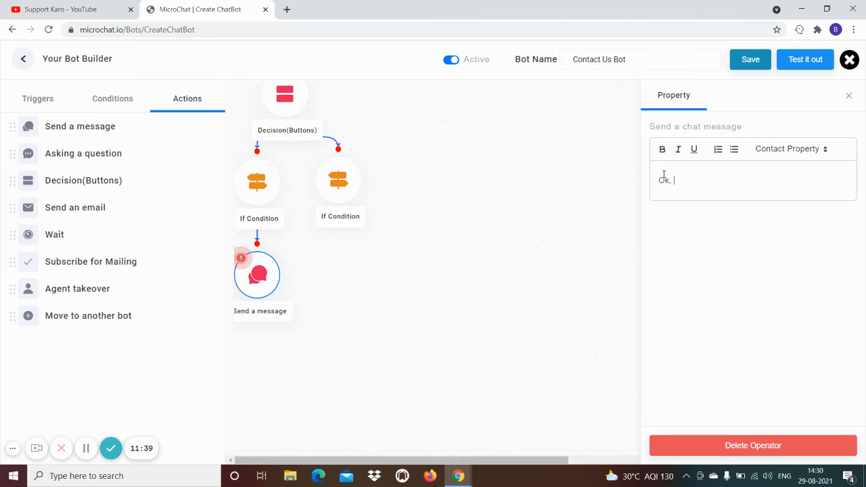
pyautogui.write('No problemt')
pyautogui.write(", I'll ask")
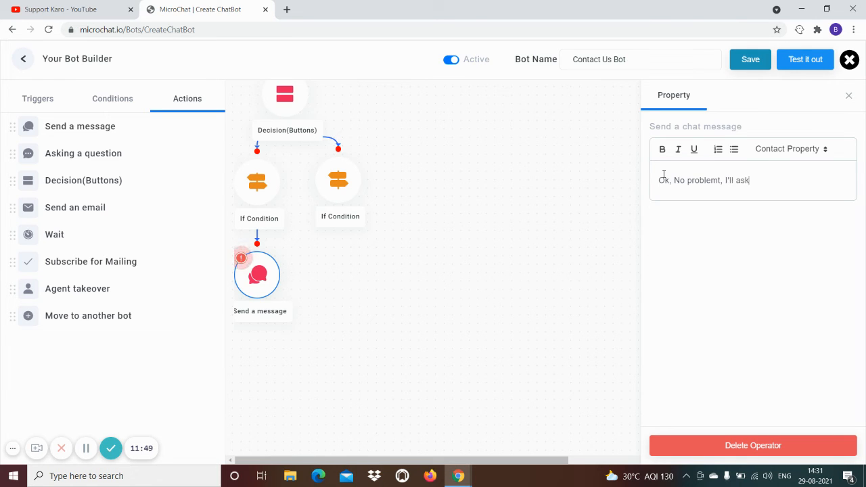
pyautogui.write(' them to email you.')
pyautogui.click(442, 296)
pyautogui.moveTo(264, 283)
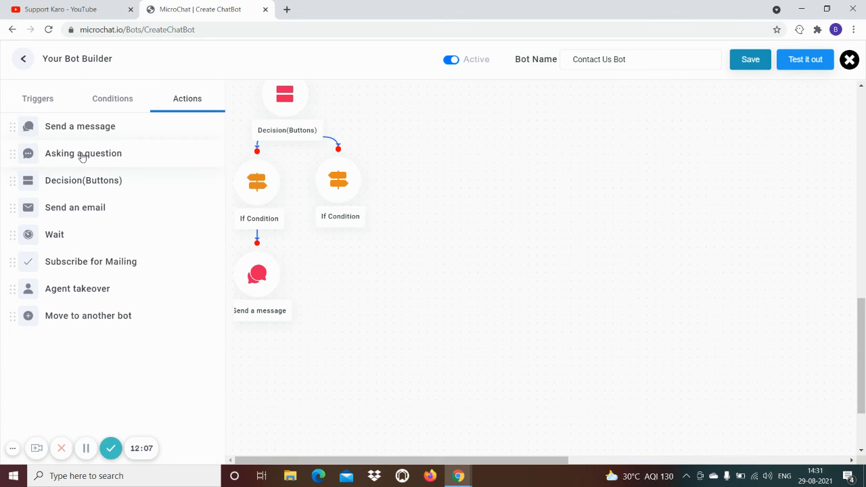
# Add a linked question 'Please confirm your best email address below' with Email validation
pyautogui.moveTo(81, 157); pyautogui.dragTo(266, 373)
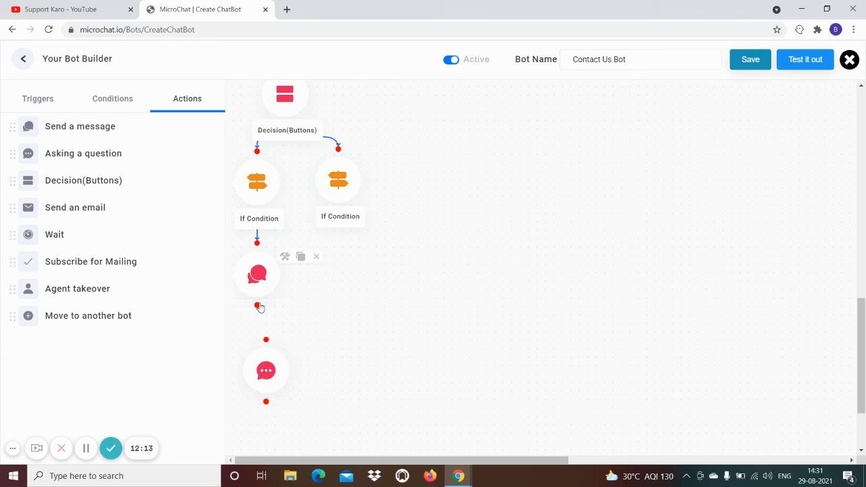
pyautogui.moveTo(257, 306); pyautogui.dragTo(266, 340)
pyautogui.click(263, 377)
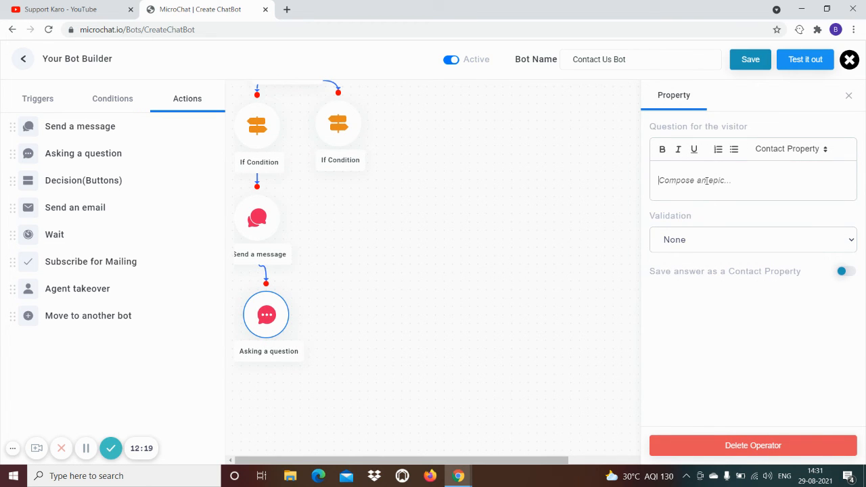
pyautogui.write('Please confirm your bes')
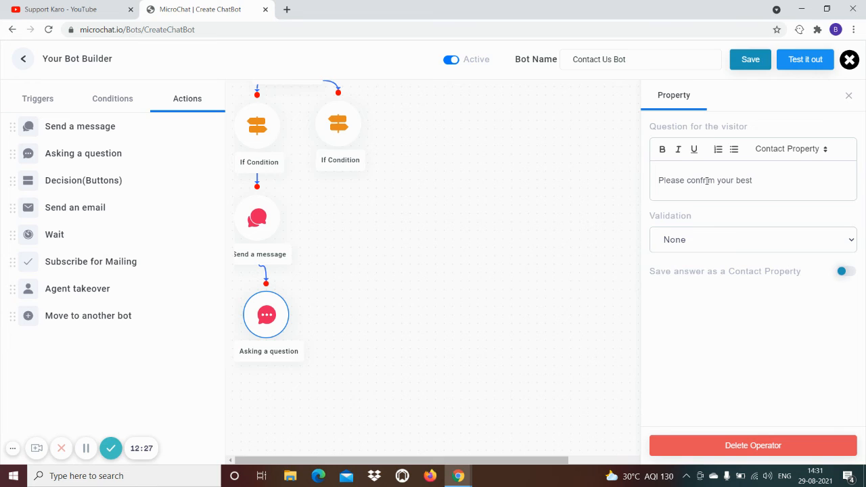
pyautogui.write('t email address below')
pyautogui.click(701, 241)
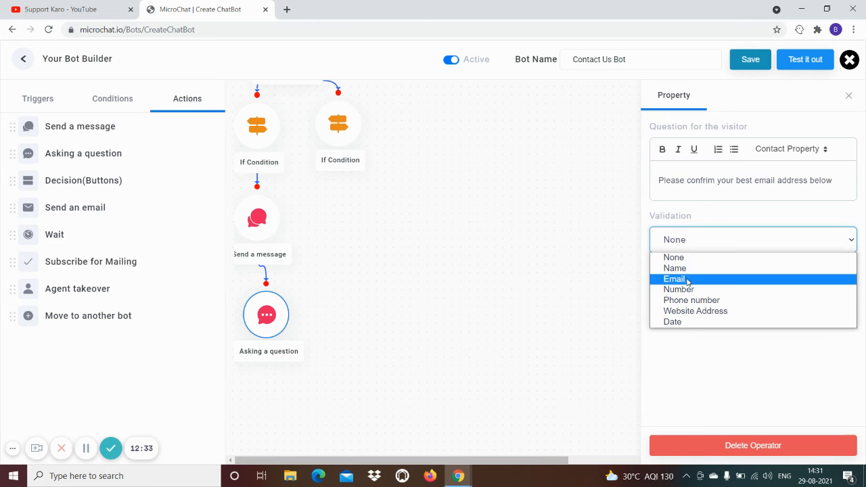
pyautogui.click(786, 277)
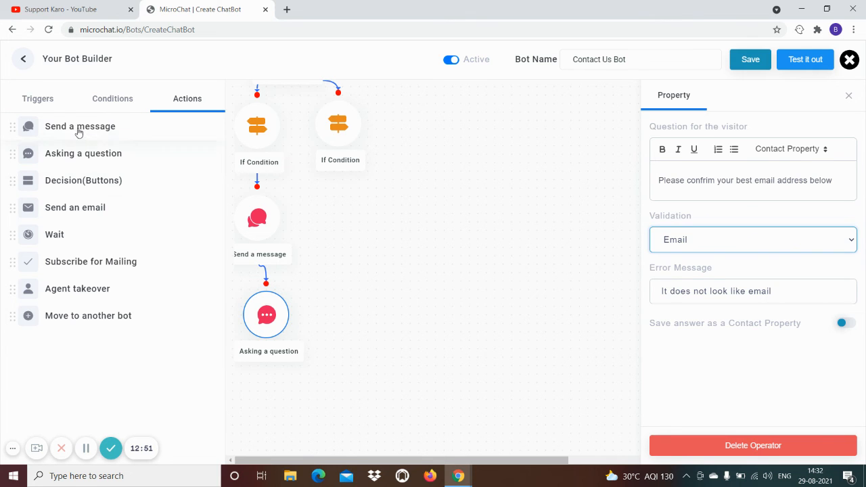
# Add a message after the email question saying one of our experts will contact them as soon as possible
pyautogui.moveTo(79, 134); pyautogui.dragTo(342, 405)
pyautogui.scroll(-1, 347, 401)
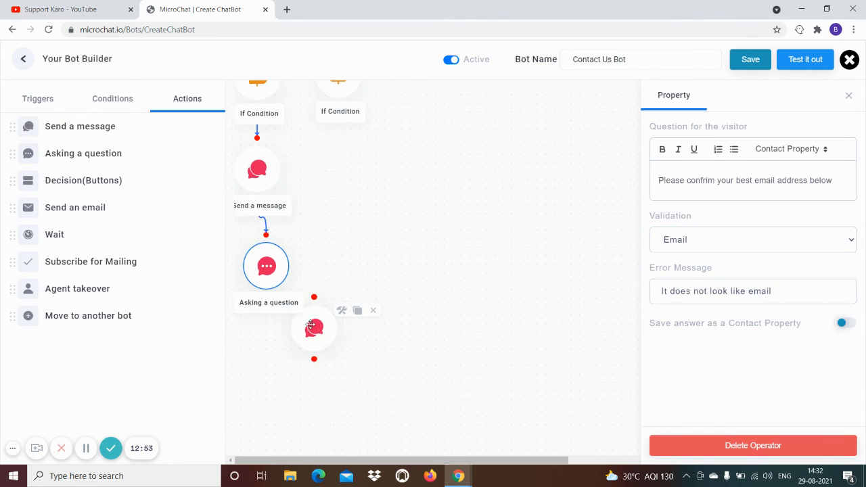
pyautogui.moveTo(315, 326); pyautogui.dragTo(287, 361)
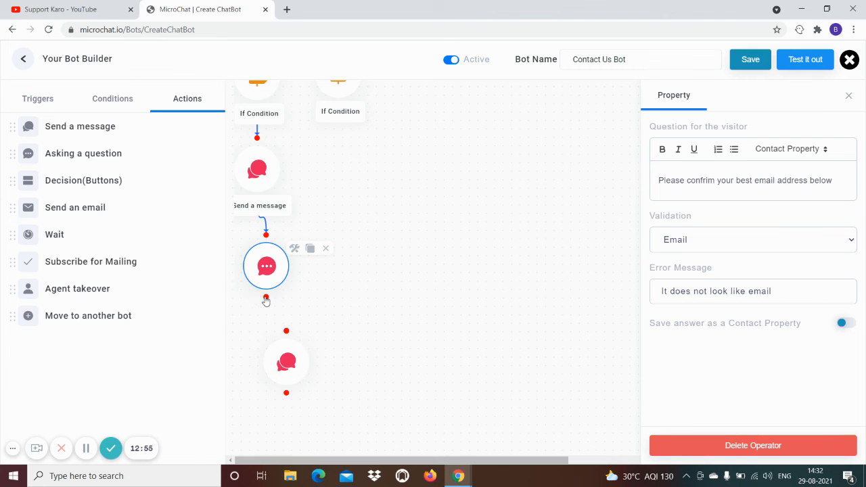
pyautogui.click(266, 297)
pyautogui.click(287, 331)
pyautogui.click(298, 375)
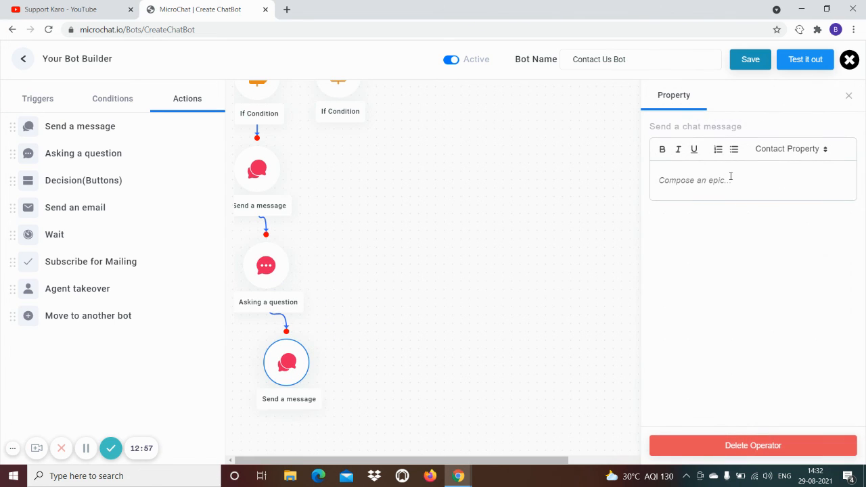
pyautogui.write('Thank you! One of our experts will contact')
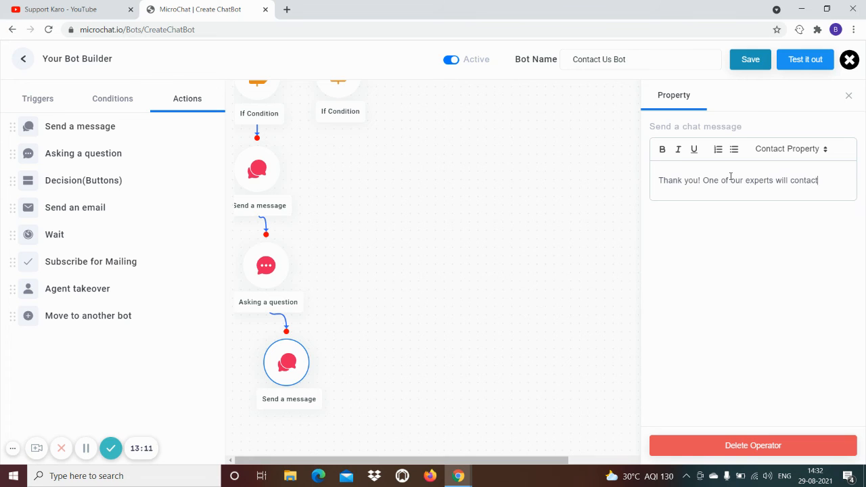
pyautogui.write(' you as soo')
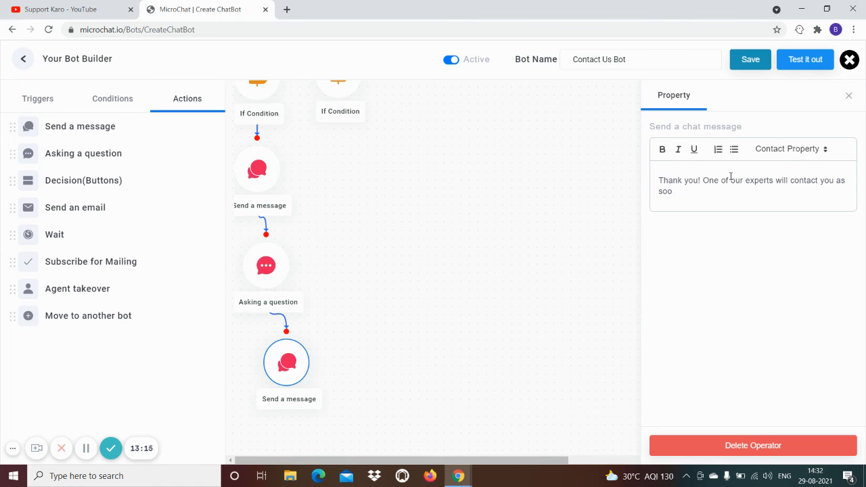
pyautogui.write('mm')
pyautogui.write('as ')
pyautogui.write('possible')
pyautogui.write('.')
# Add lines inviting further questions and signing off with 'Have a great day :)'
pyautogui.press('Return')
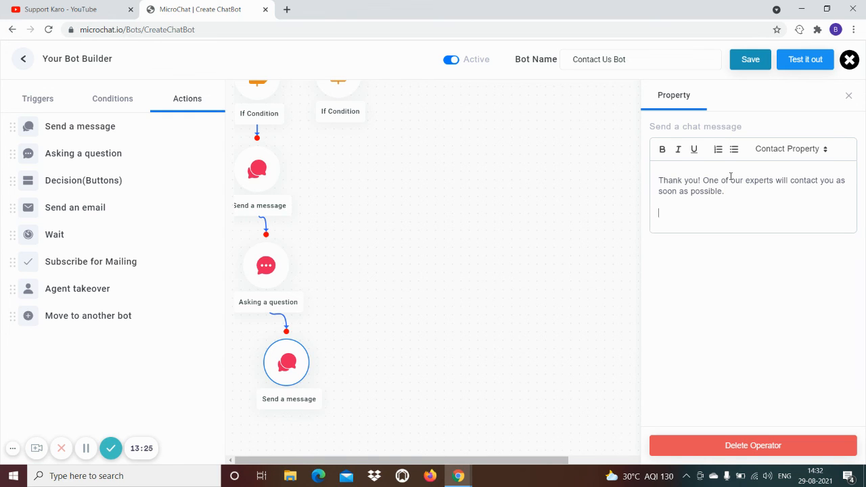
pyautogui.write('Please feel free to')
pyautogui.write('get in tou')
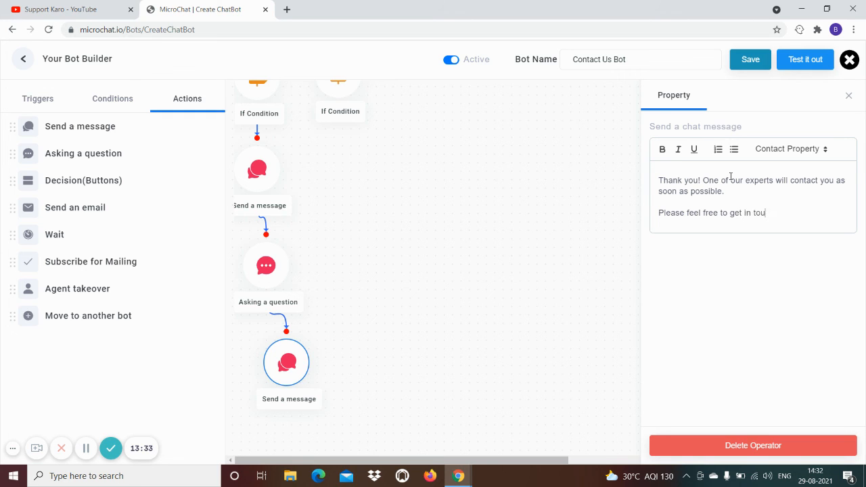
pyautogui.write('chig ypo')
pyautogui.press('BackSpace')
pyautogui.press('BackSpace')
pyautogui.write('ou have any further')
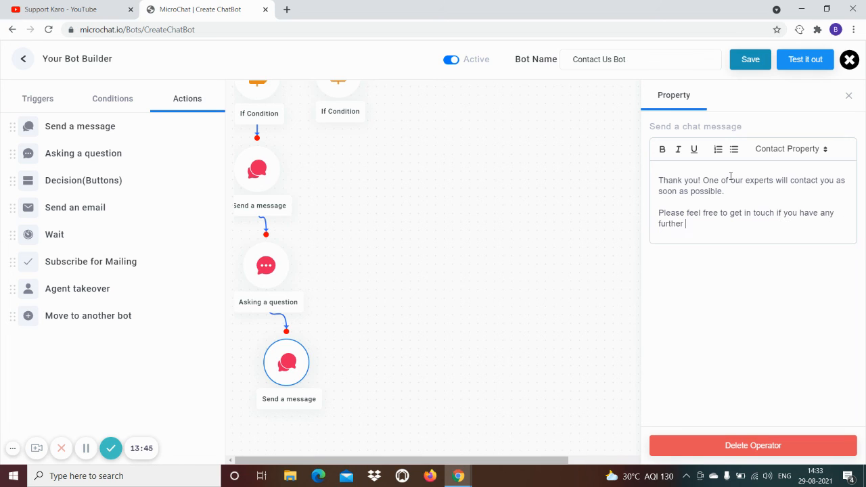
pyautogui.write(' questiosn')
pyautogui.press('Return')
pyautogui.press('Return')
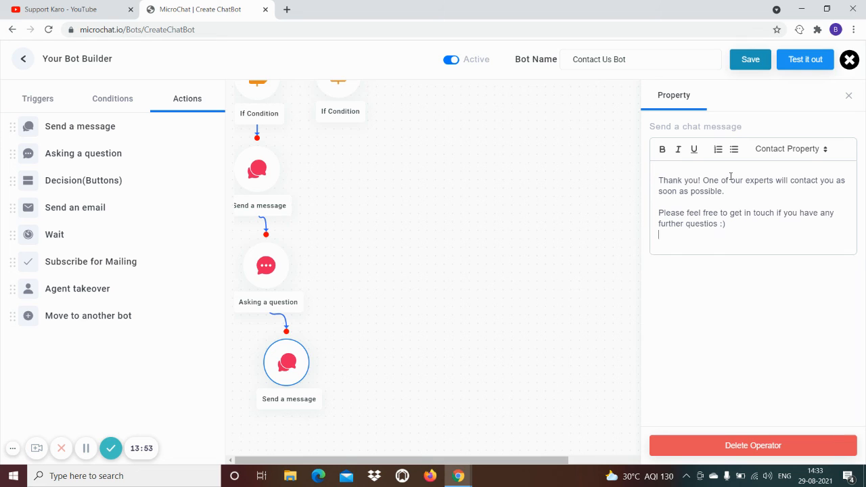
pyautogui.write('Have a grea')
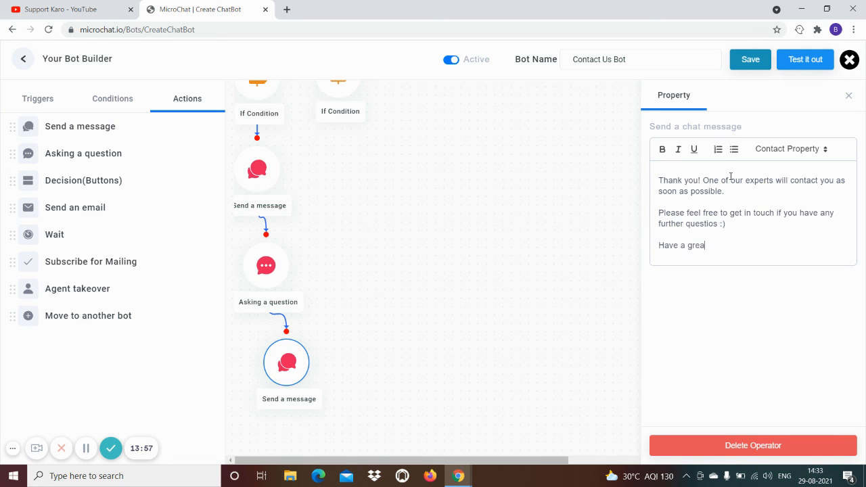
pyautogui.write('t day :')
# Close the message settings and scroll through the finished flow to review it
pyautogui.click(395, 336)
pyautogui.scroll(1, 440, 327)
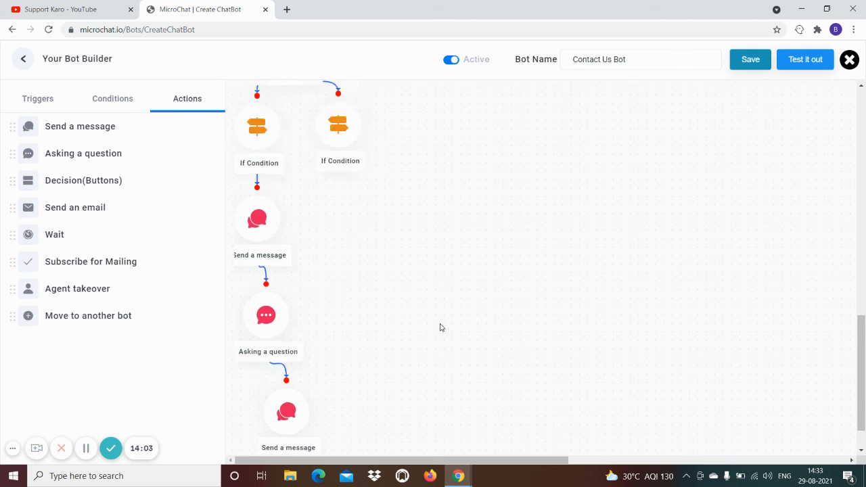
pyautogui.scroll(15, 441, 328)
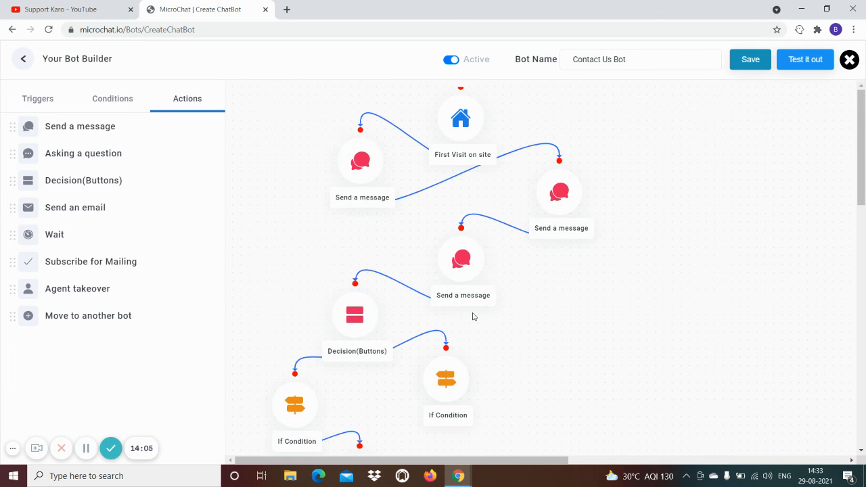
pyautogui.scroll(-1, 603, 251)
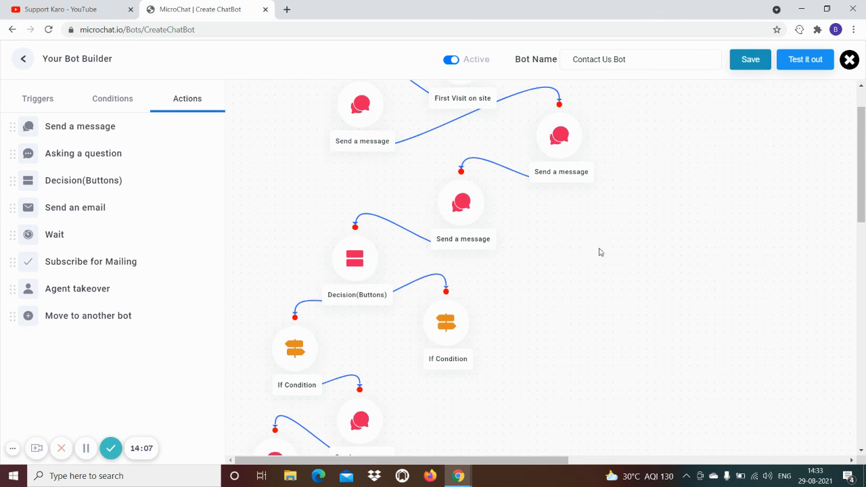
pyautogui.moveTo(363, 267)
pyautogui.scroll(-2, 363, 266)
pyautogui.moveTo(441, 210)
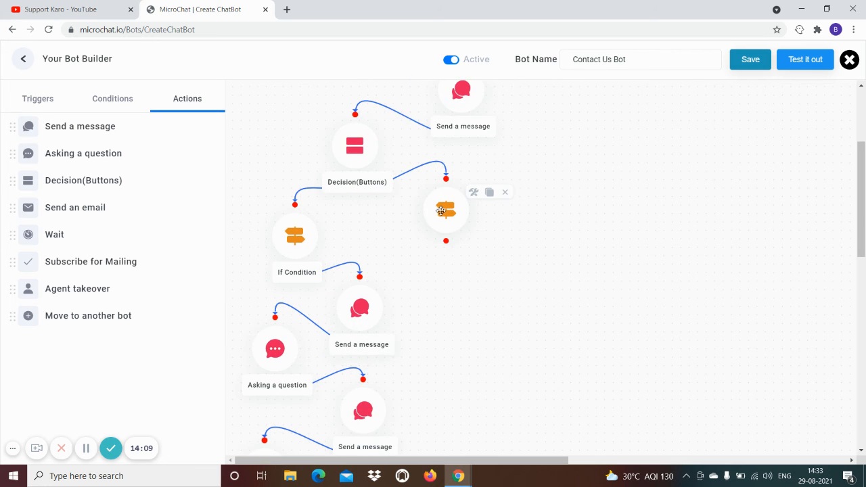
pyautogui.scroll(-7, 441, 210)
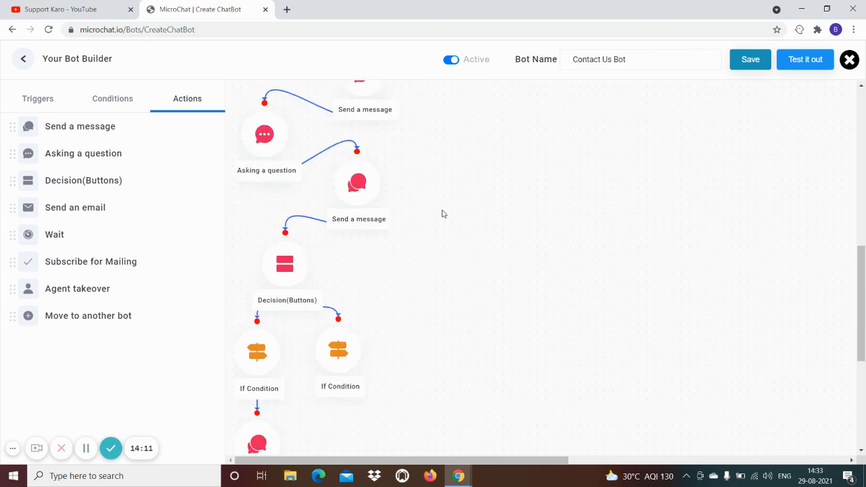
pyautogui.moveTo(320, 169)
pyautogui.scroll(-3, 352, 269)
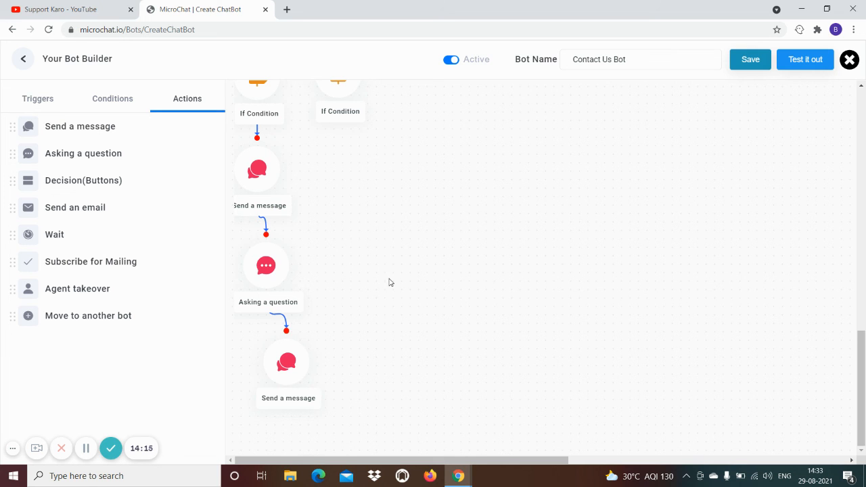
pyautogui.scroll(12, 389, 282)
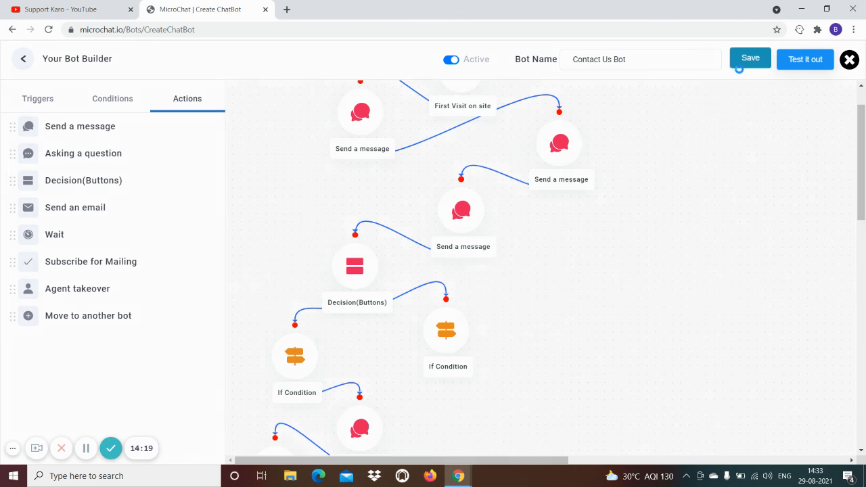
# Save the bot, confirm the saved notice, and launch it in the test sandbox
pyautogui.click(749, 67)
pyautogui.click(438, 306)
pyautogui.click(802, 61)
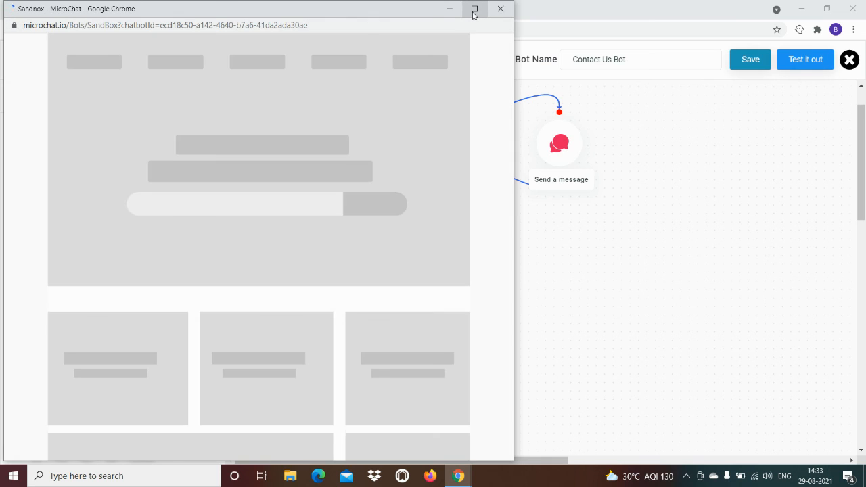
# In the full-screen sandbox chat, answer Yes and send the question 'Need help'
pyautogui.click(475, 10)
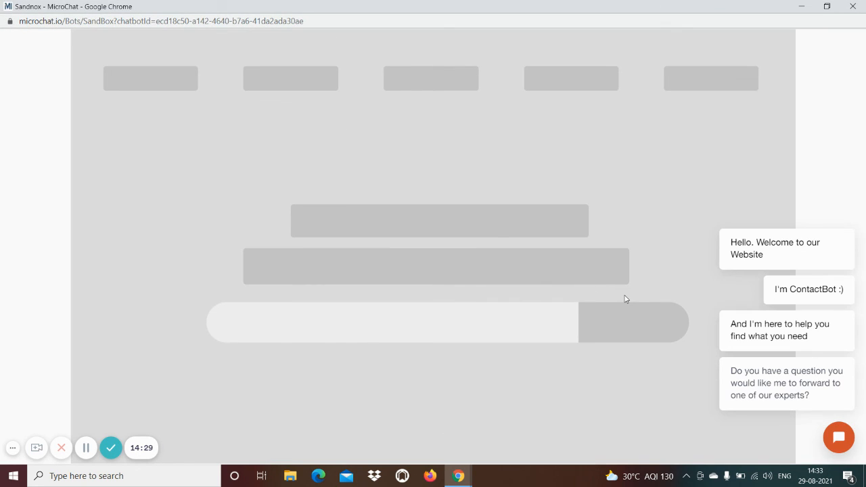
pyautogui.moveTo(785, 265)
pyautogui.click(839, 441)
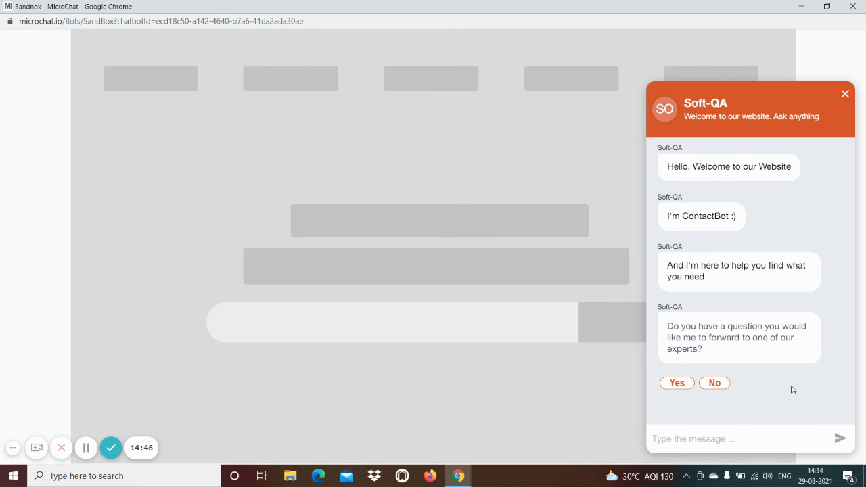
pyautogui.click(678, 388)
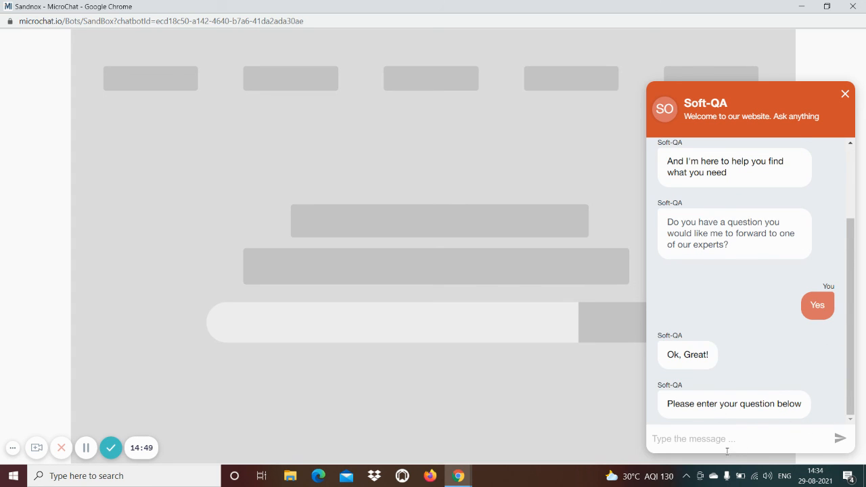
pyautogui.click(704, 441)
pyautogui.write('Need help')
pyautogui.press('Return')
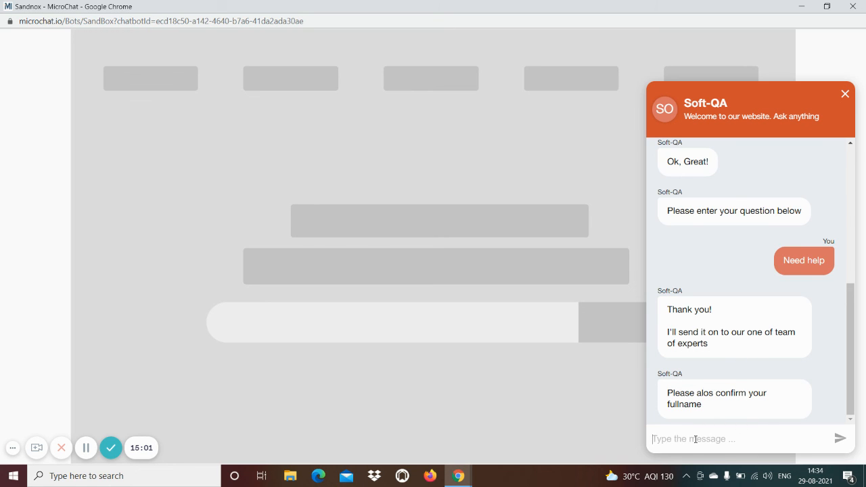
# Send the bot a full name, choose Please Email Me, and submit an email address
pyautogui.write('San')
pyautogui.press('BackSpace')
pyautogui.press('BackSpace')
pyautogui.press('BackSpace')
pyautogui.write('Support Karo')
pyautogui.press('Return')
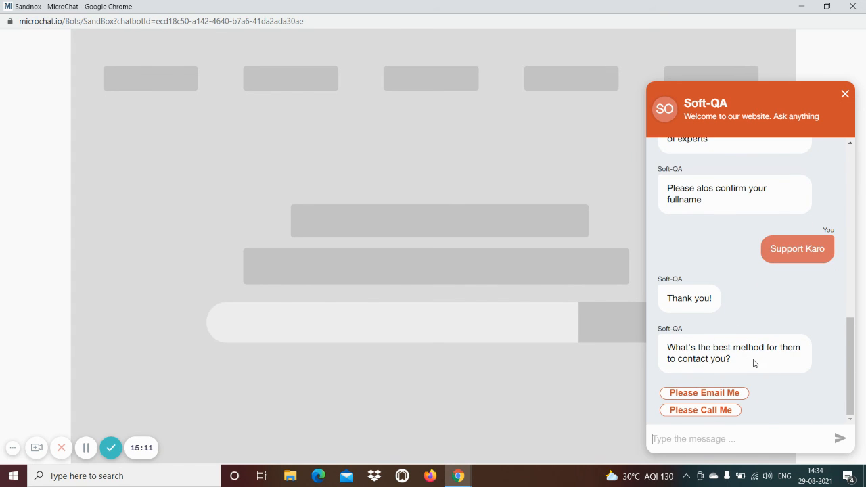
pyautogui.click(711, 397)
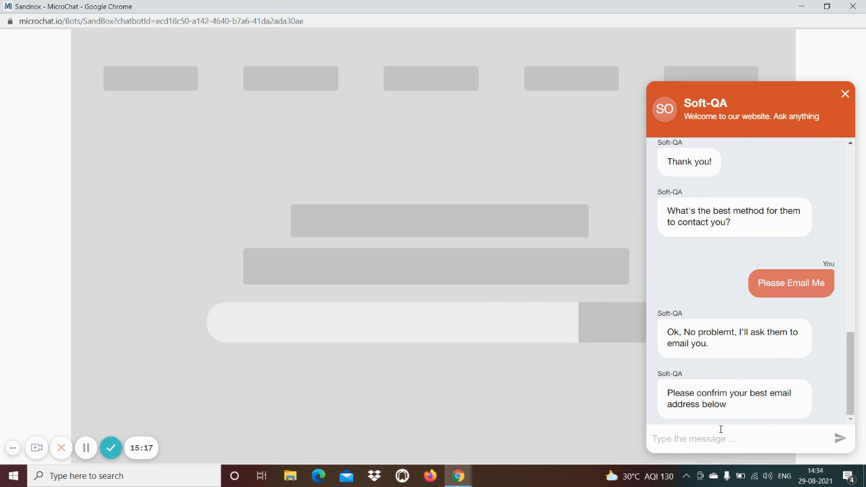
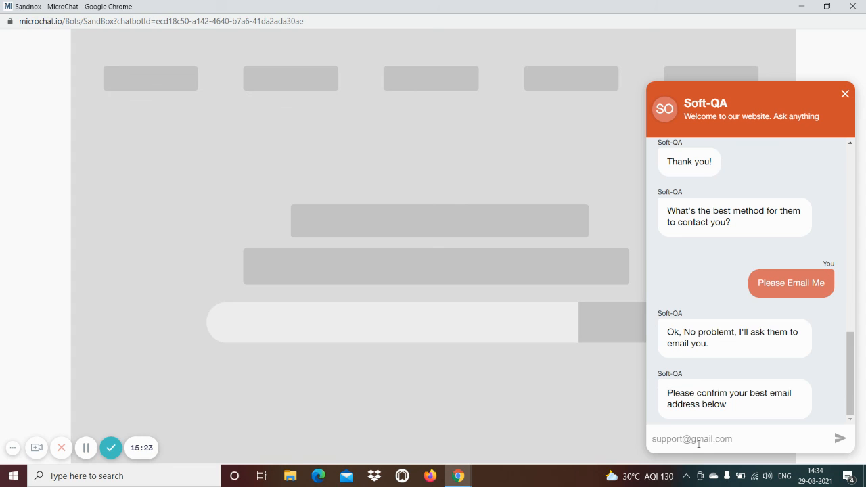
pyautogui.press('Return')
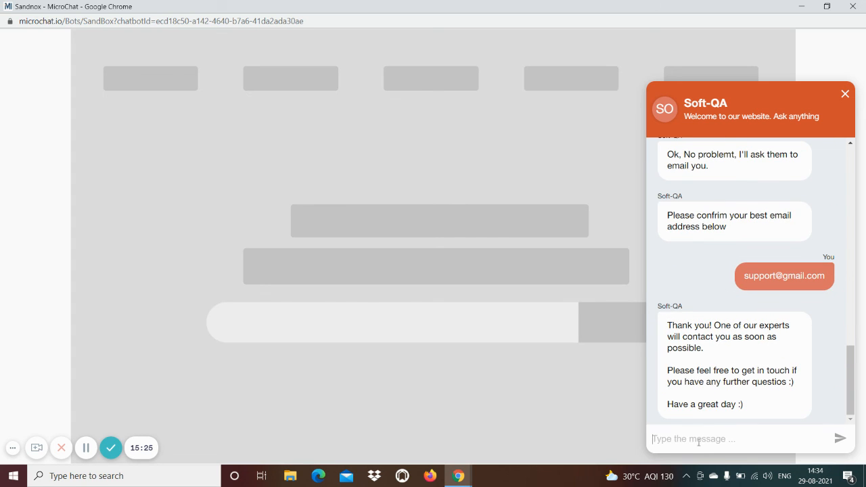